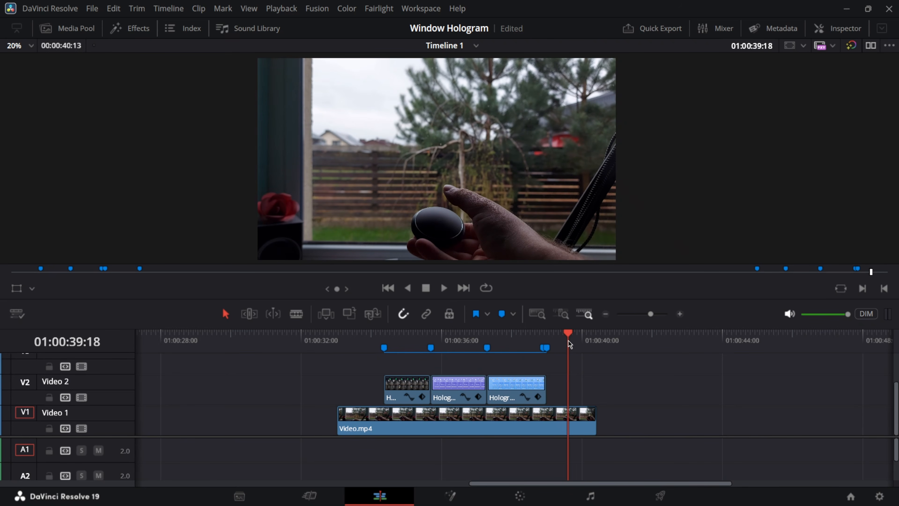
Preview the footage, zooming the timeline in, and park the playhead on the first marker.
left_click(338, 342)
mouse_move(346, 343)
left_mouse_down()
mouse_move(356, 355)
mouse_move(548, 369)
mouse_move(383, 373)
mouse_move(417, 372)
left_mouse_up()
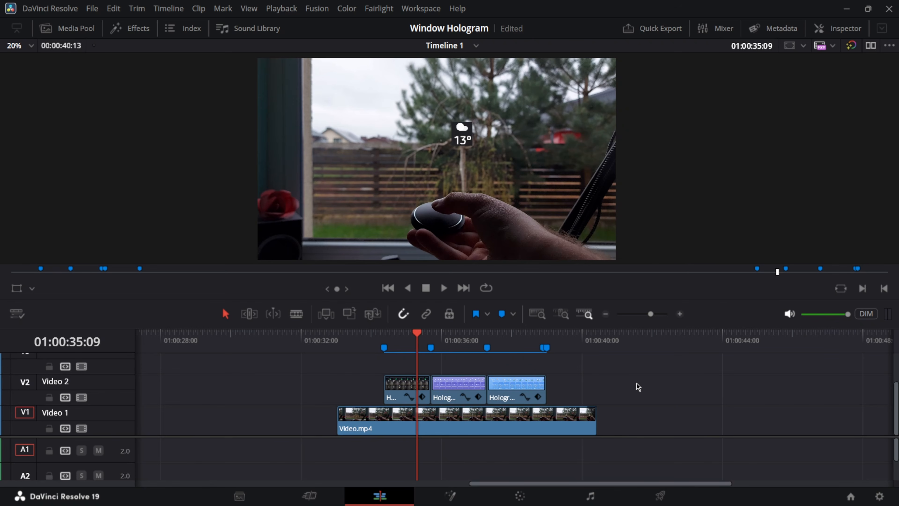
left_click_drag(619, 376, 335, 434)
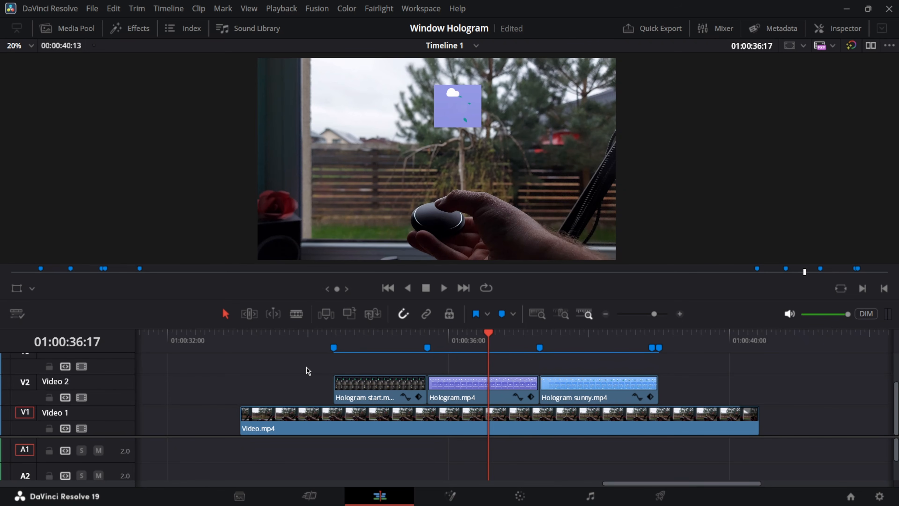
mouse_move(312, 342)
left_mouse_down()
mouse_move(350, 341)
mouse_move(341, 343)
left_mouse_up()
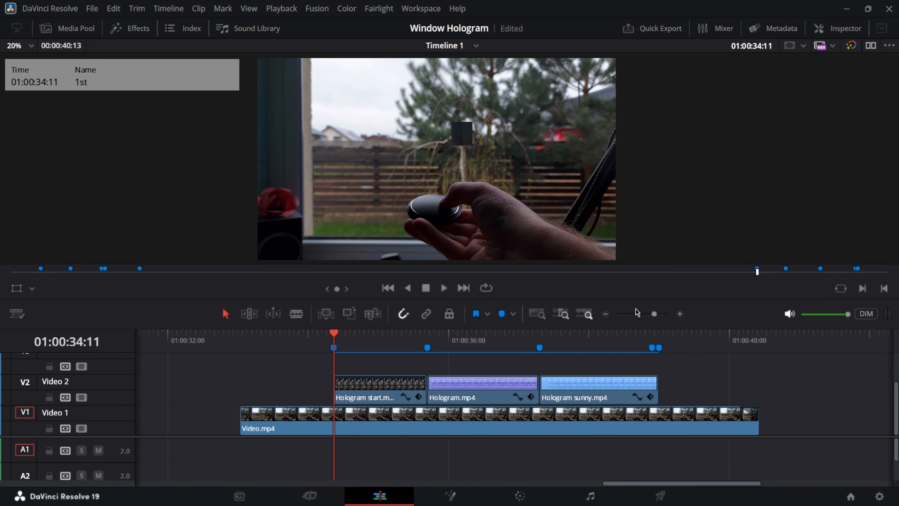
left_click(680, 314)
left_click(679, 314)
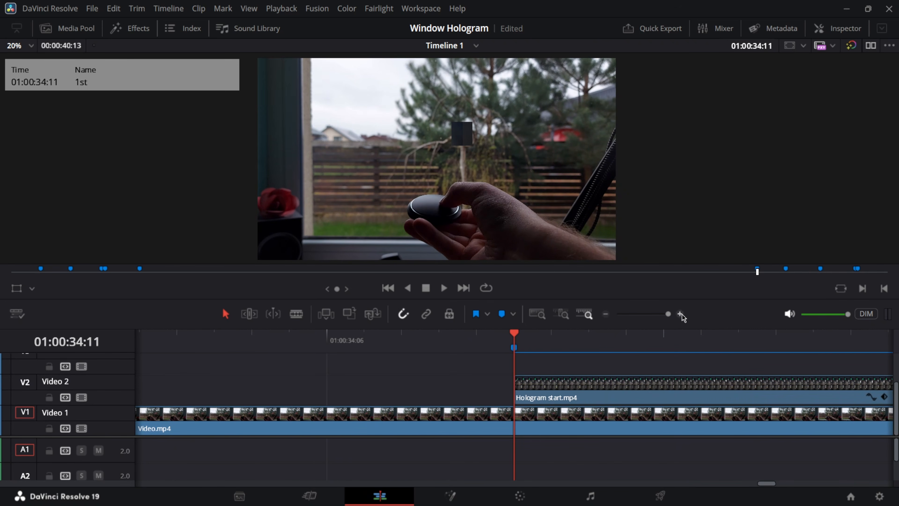
mouse_move(513, 334)
left_mouse_down()
mouse_move(404, 346)
mouse_move(511, 356)
mouse_move(362, 362)
mouse_move(472, 366)
left_mouse_up()
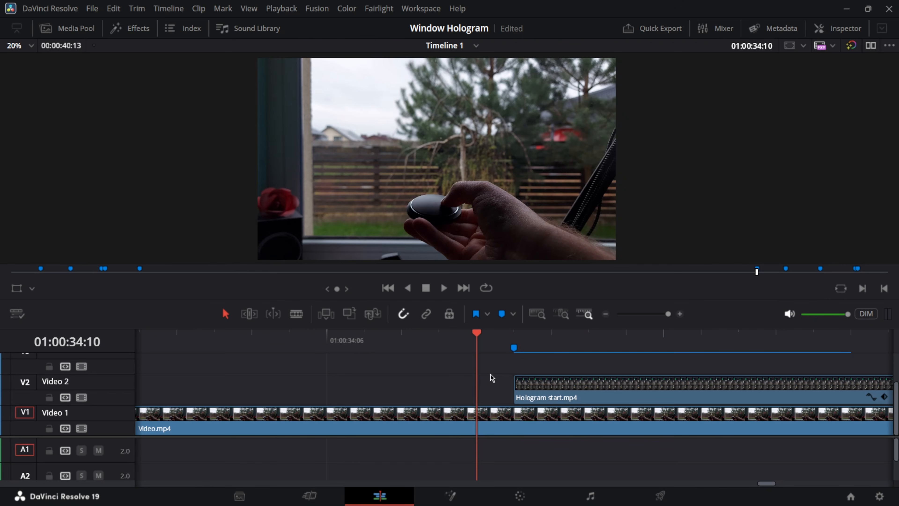
mouse_move(490, 375)
left_mouse_down()
mouse_move(542, 383)
mouse_move(623, 350)
left_mouse_up()
Zoom the timeline out and open the Hologram start clip in Fusion.
scroll(627, 343, "down", 3)
left_click(606, 316)
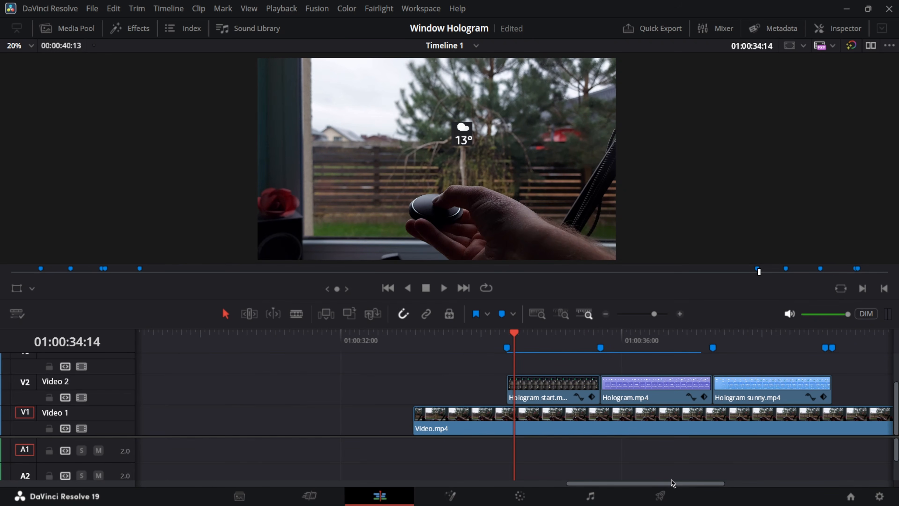
left_click_drag(672, 481, 702, 488)
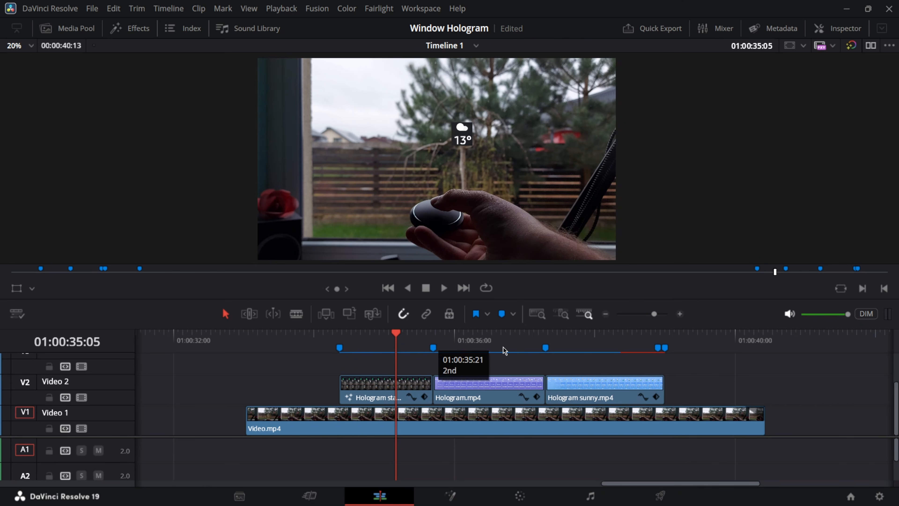
left_click(389, 386)
left_click(450, 495)
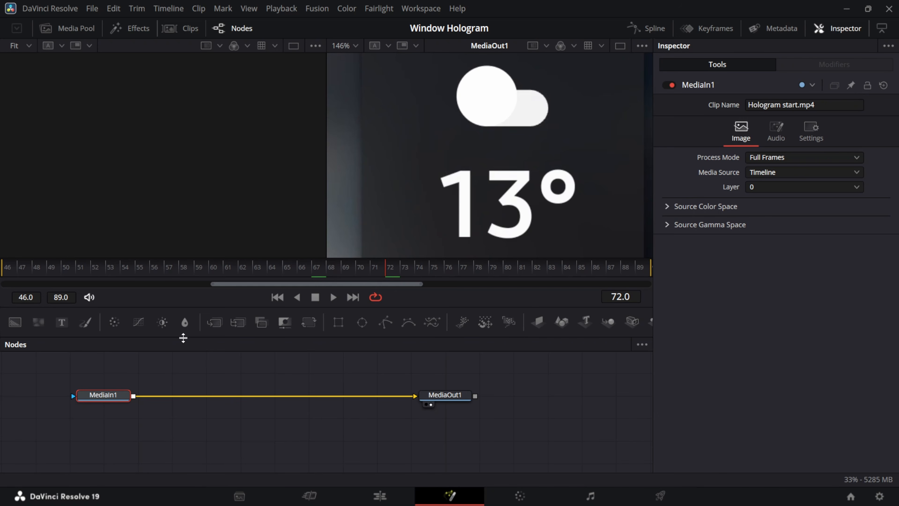
Add a Delta Keyer after MediaIn1 and sample the dark background to key it out.
key("shift+space")
type("delta")
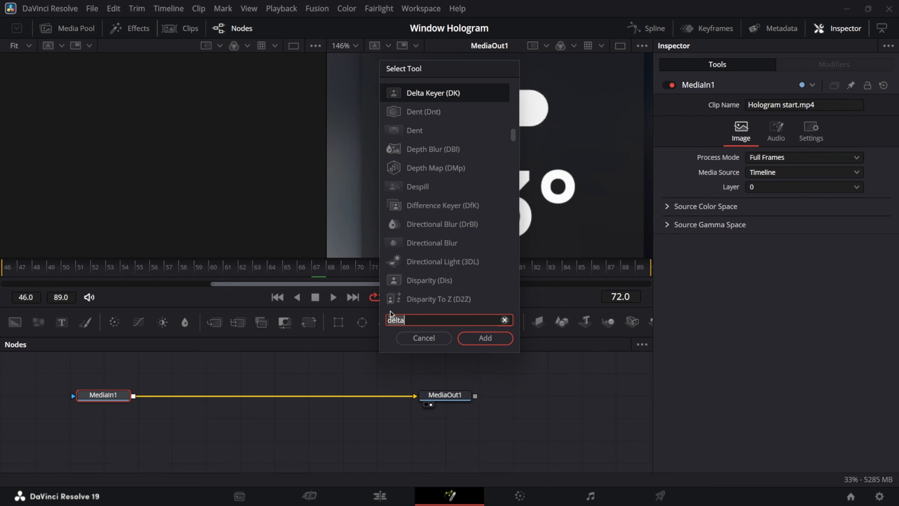
left_click(459, 95)
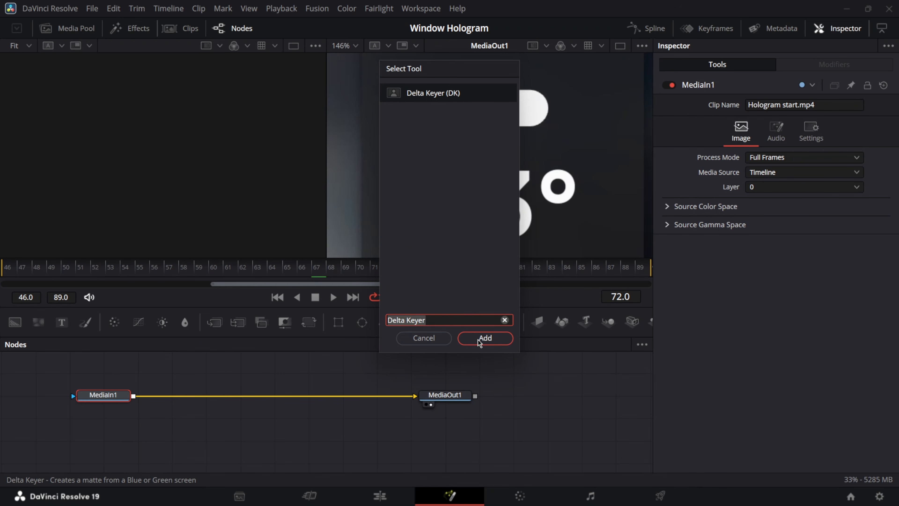
left_click(494, 339)
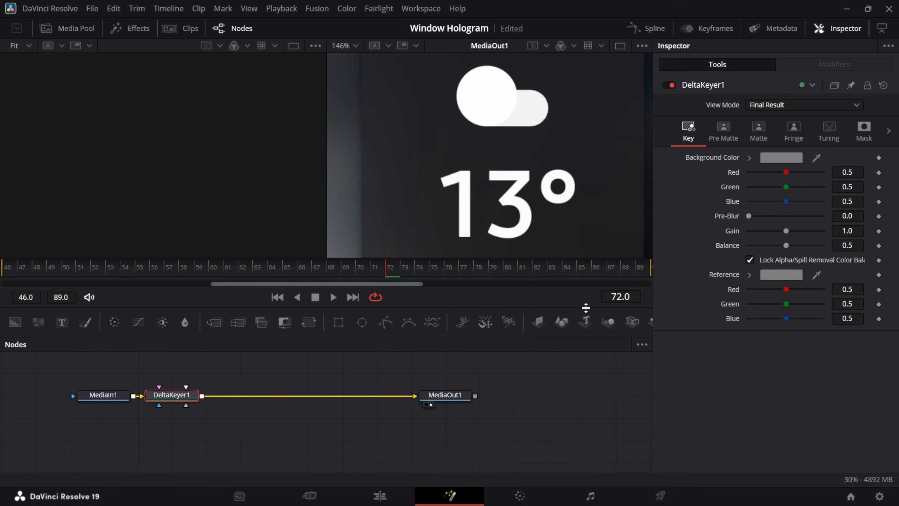
left_click_drag(818, 160, 621, 233)
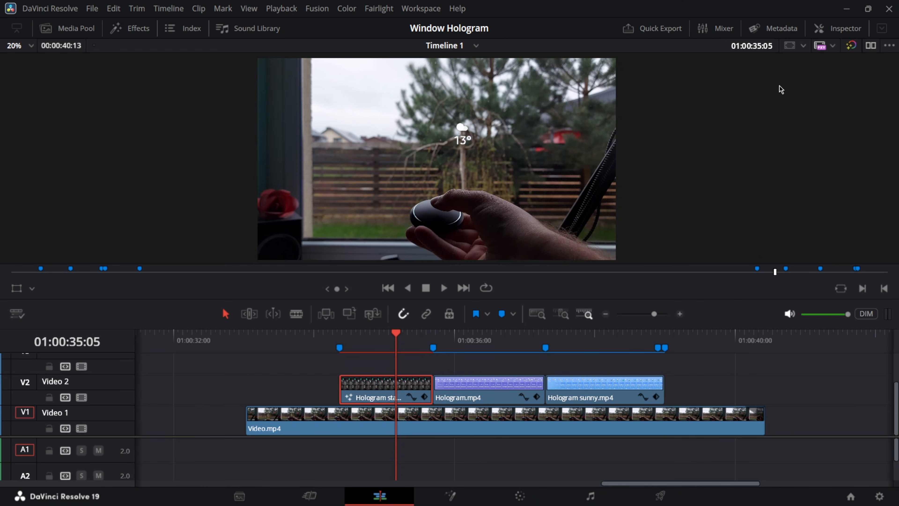
With the Inspector showing, move the Hologram clip up to the V3 track at 01:00:35:02.
left_click(830, 28)
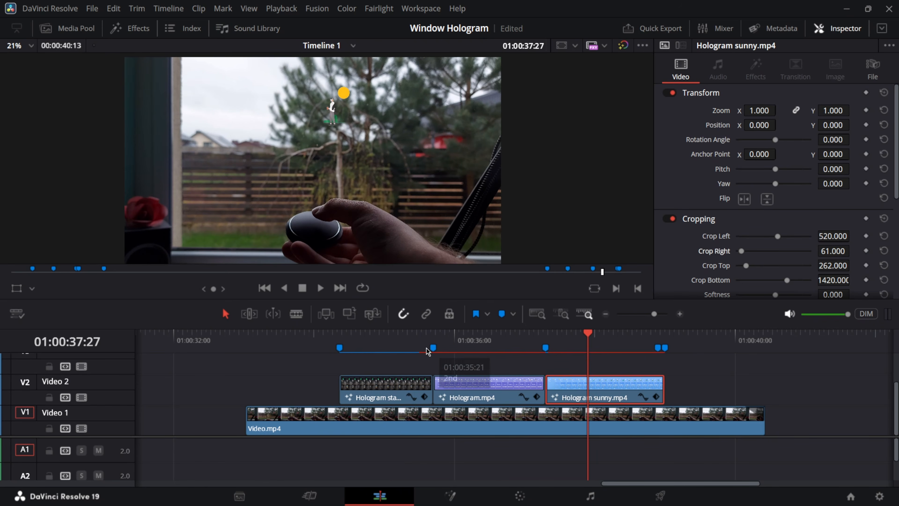
left_click(389, 347)
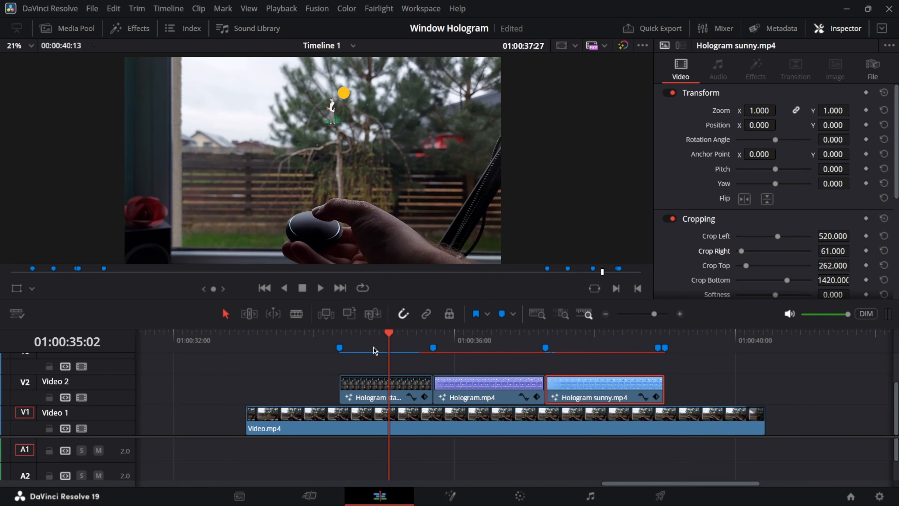
left_click(399, 383)
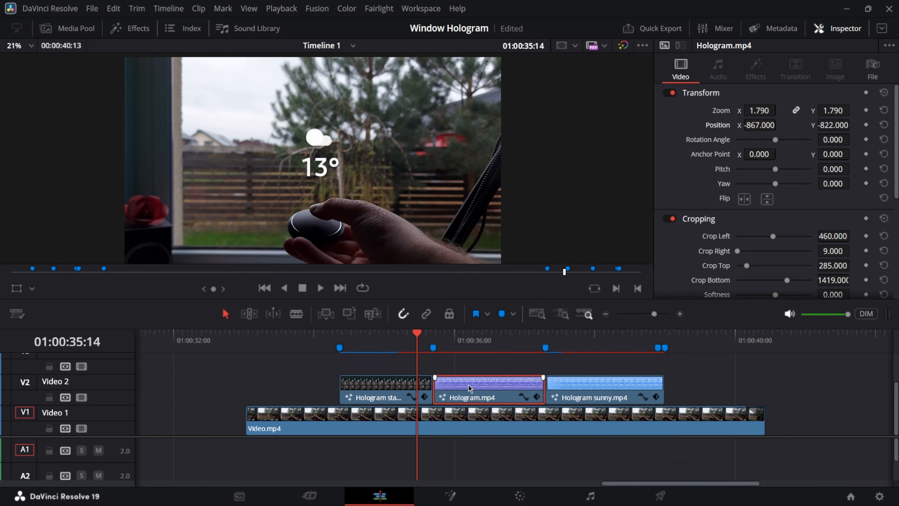
left_click_drag(469, 387, 442, 364)
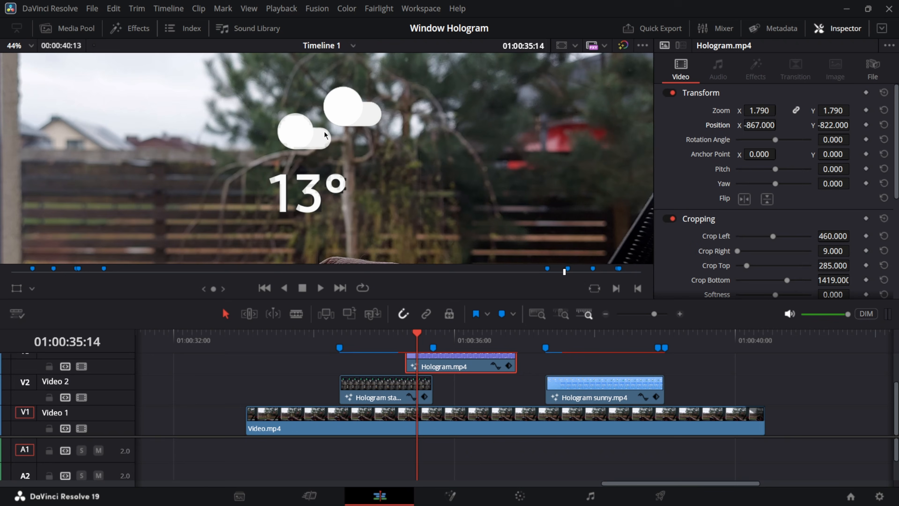
Set the overlay's zoom to 1.72 and position to -1740, -895, placing the cloud above 13°.
scroll(324, 135, "up", 1)
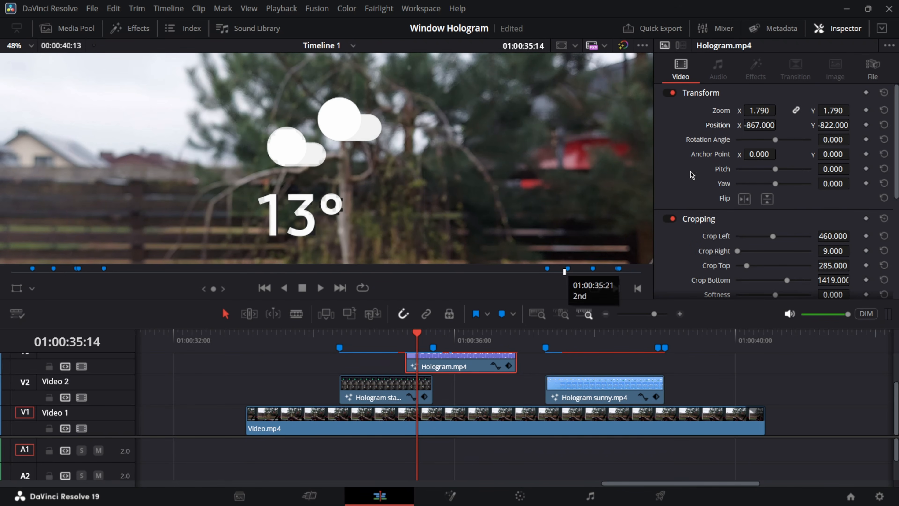
mouse_move(779, 125)
left_mouse_down()
mouse_move(757, 124)
mouse_move(779, 110)
left_mouse_up()
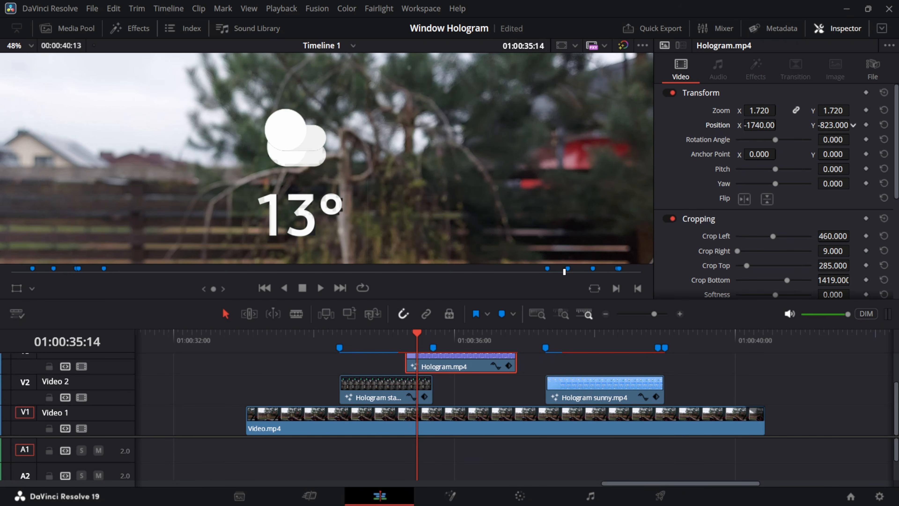
left_click_drag(830, 124, 853, 125)
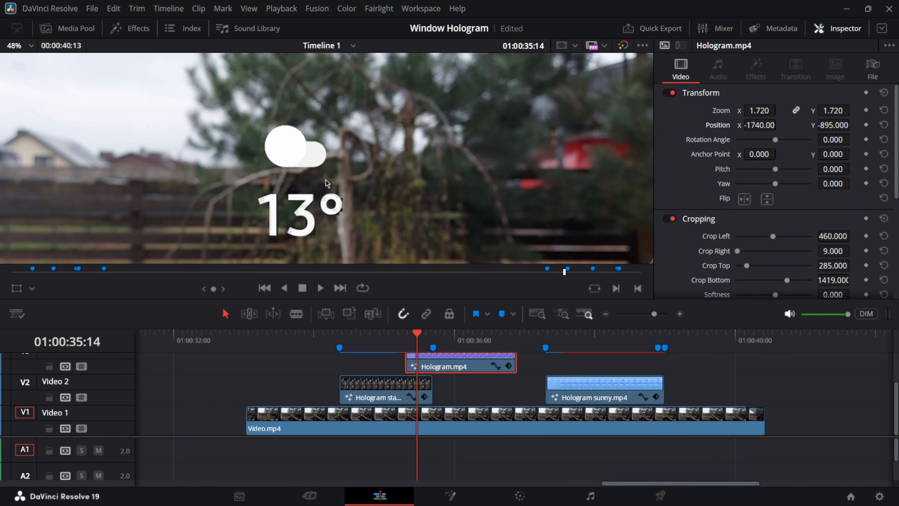
scroll(326, 182, "down", 5)
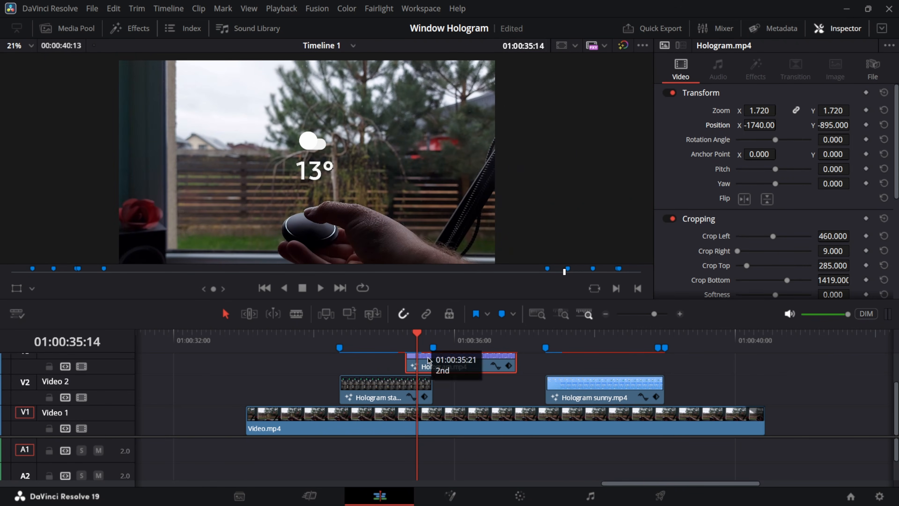
Return the Hologram clip to Video 2 and trim 3 frames off its start.
left_click_drag(443, 362, 472, 368)
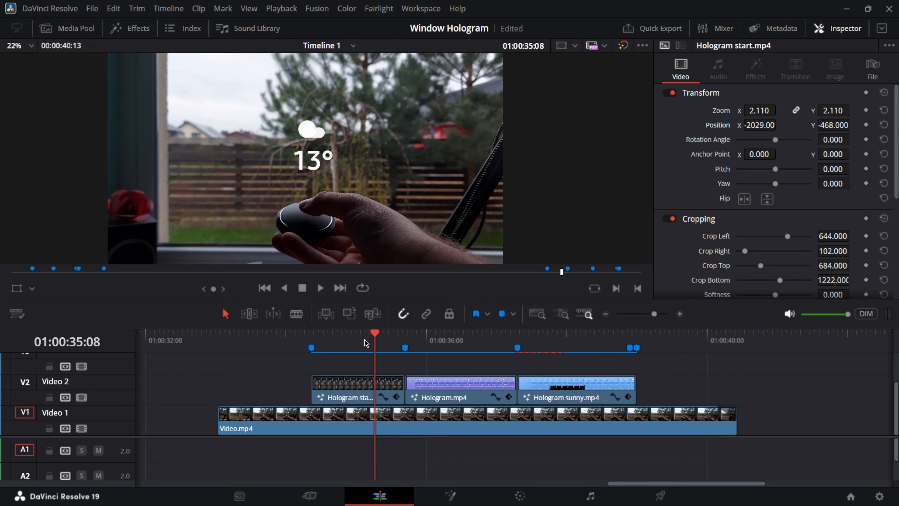
left_click_drag(375, 338, 441, 368)
left_click_drag(408, 391, 442, 389)
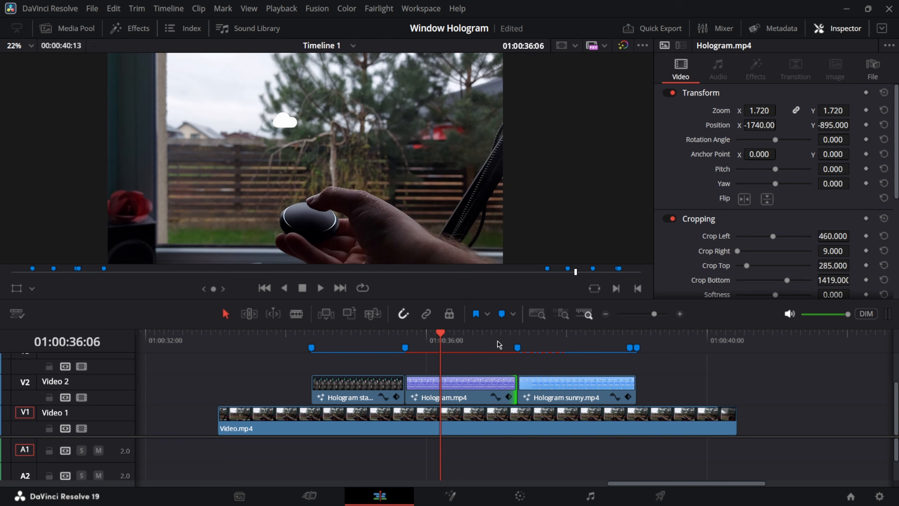
Play back from 01:00:34:07 to review the holograms, then select all three hologram clips.
left_click_drag(499, 344, 507, 345)
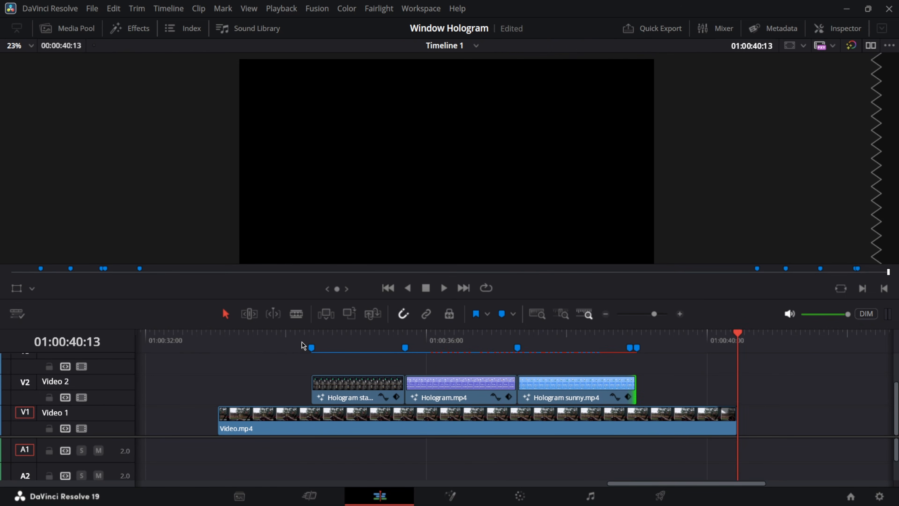
left_click(302, 344)
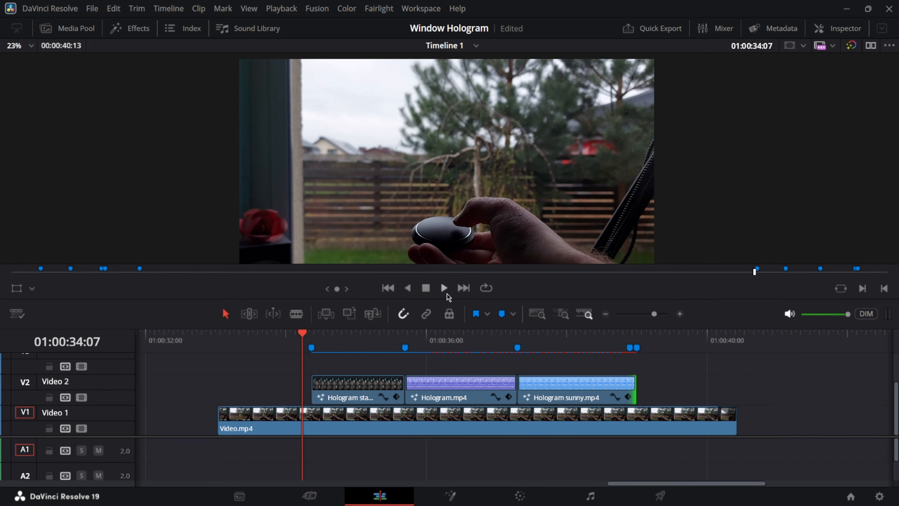
left_click(444, 288)
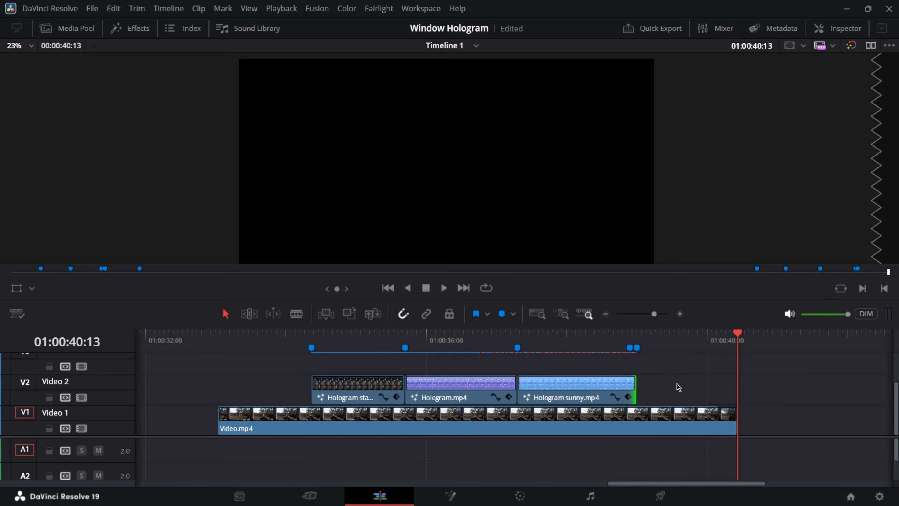
left_click_drag(686, 386, 310, 394)
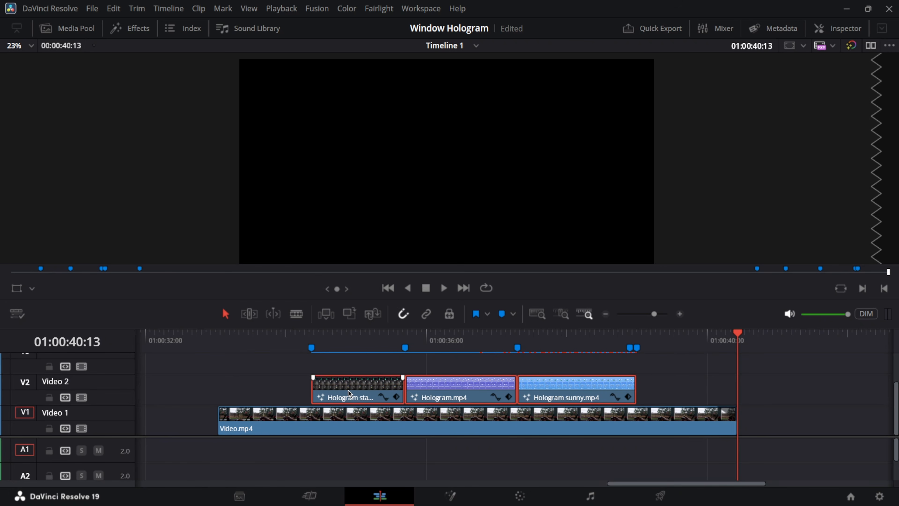
Combine the three hologram clips into Compound Clip 2.
right_click(454, 388)
left_click(526, 11)
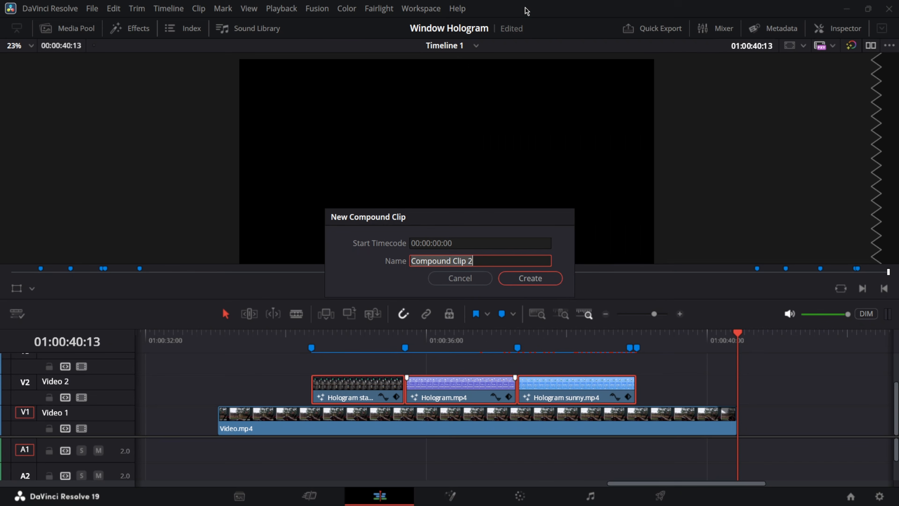
left_click(529, 284)
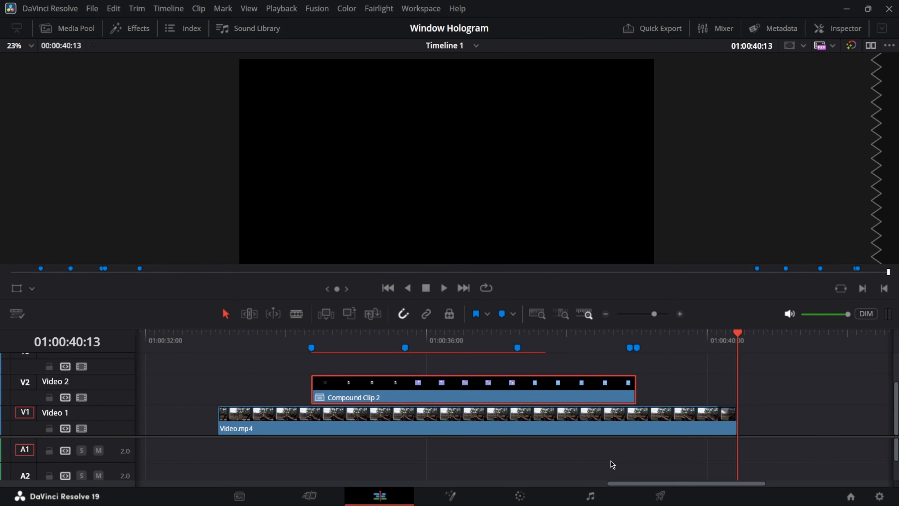
Merge Compound Clip 2 and Video.mp4 into a Fusion clip and open it in Fusion.
left_click_drag(611, 462, 573, 391)
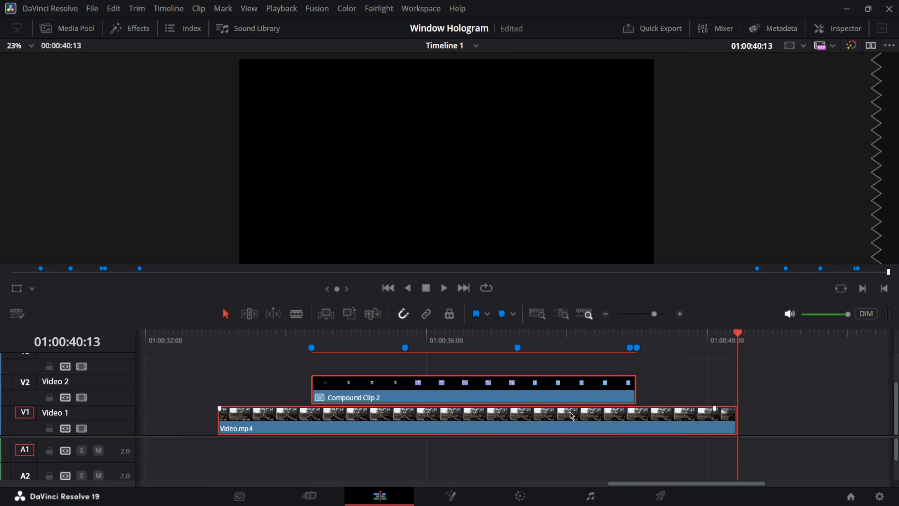
right_click(564, 386)
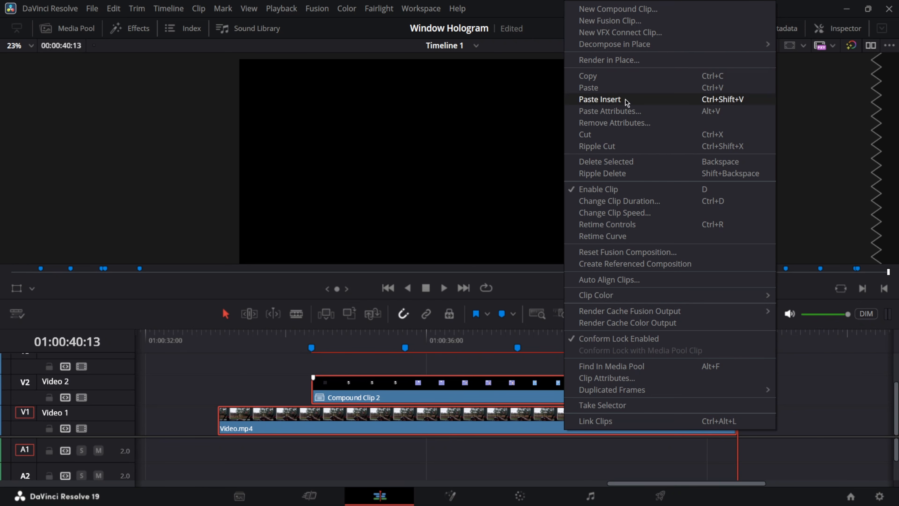
left_click(618, 19)
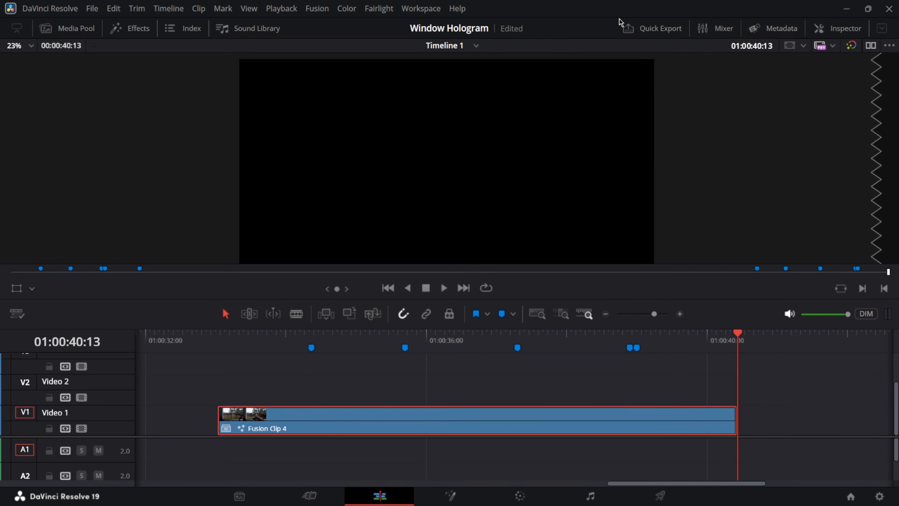
left_click(461, 340)
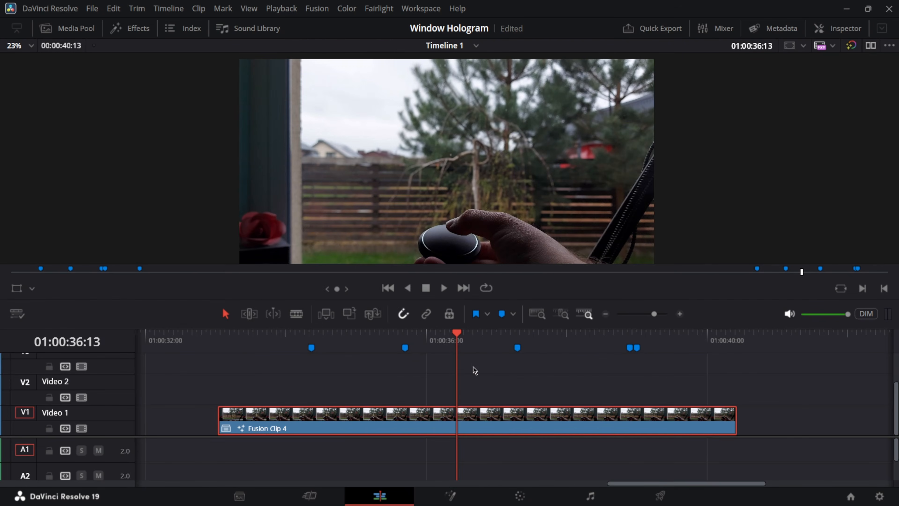
left_click(450, 496)
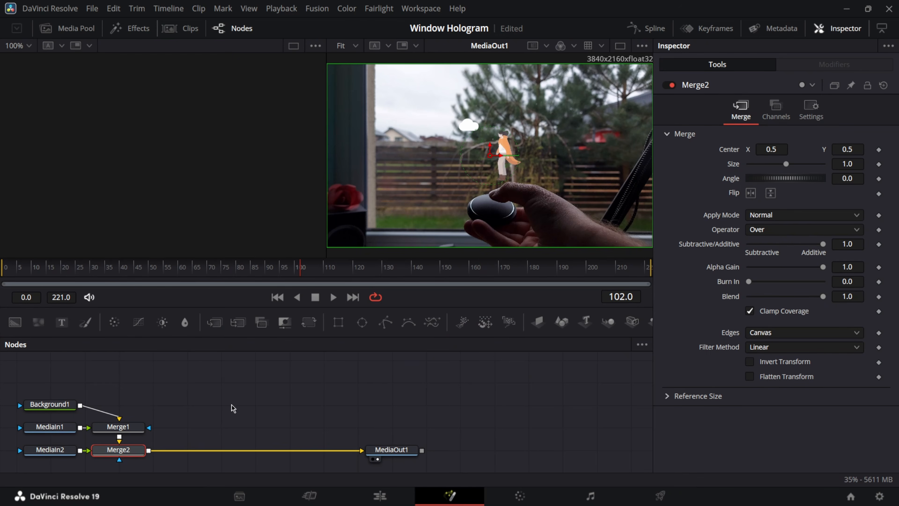
Move Background1 above Merge1 and shift MediaIn2 far out to the left of the graph.
left_click_drag(48, 406, 357, 380)
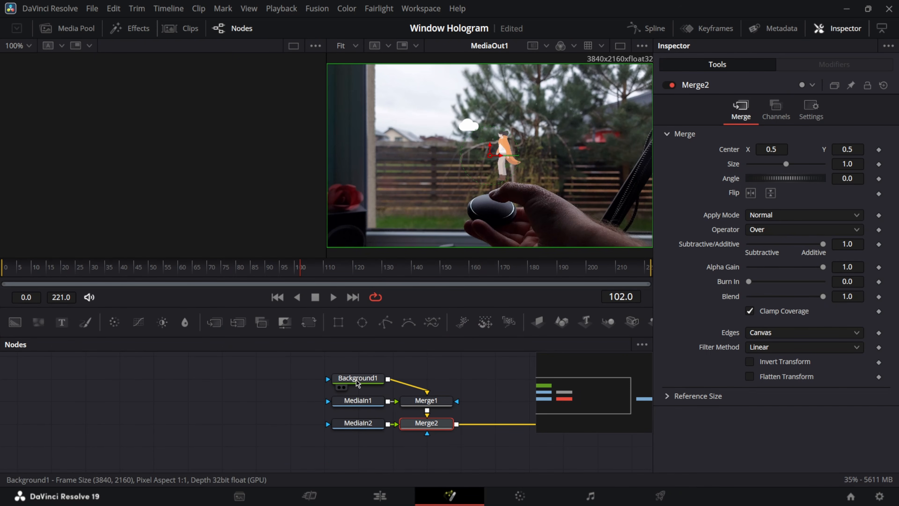
left_click_drag(369, 403, 316, 386)
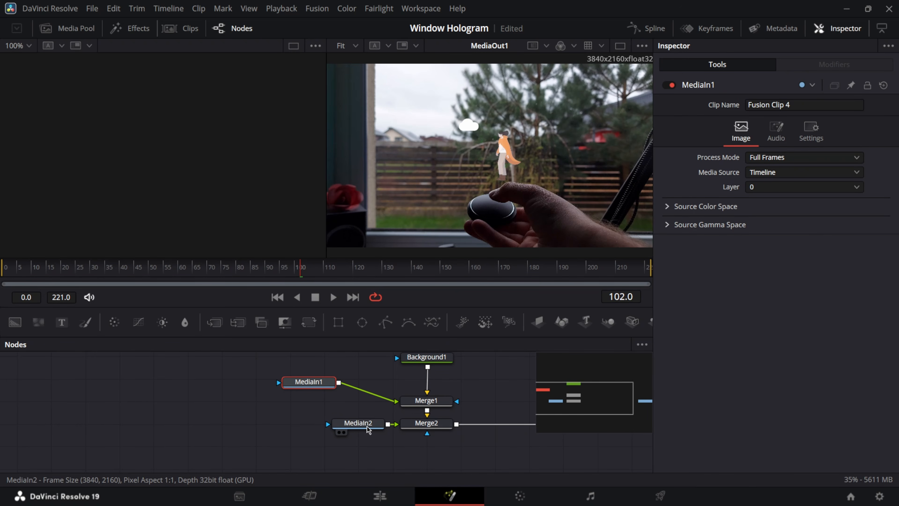
left_click_drag(357, 429, 242, 445)
left_click(242, 442)
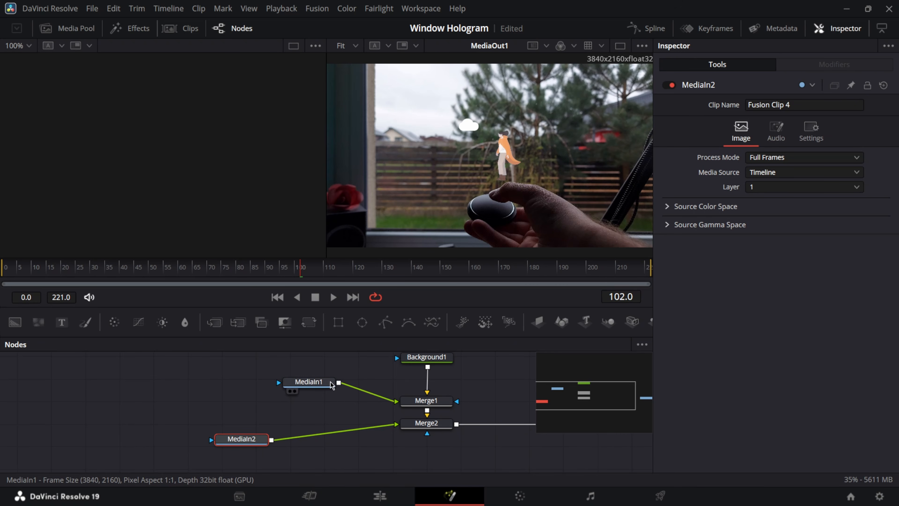
left_click_drag(335, 415, 368, 415)
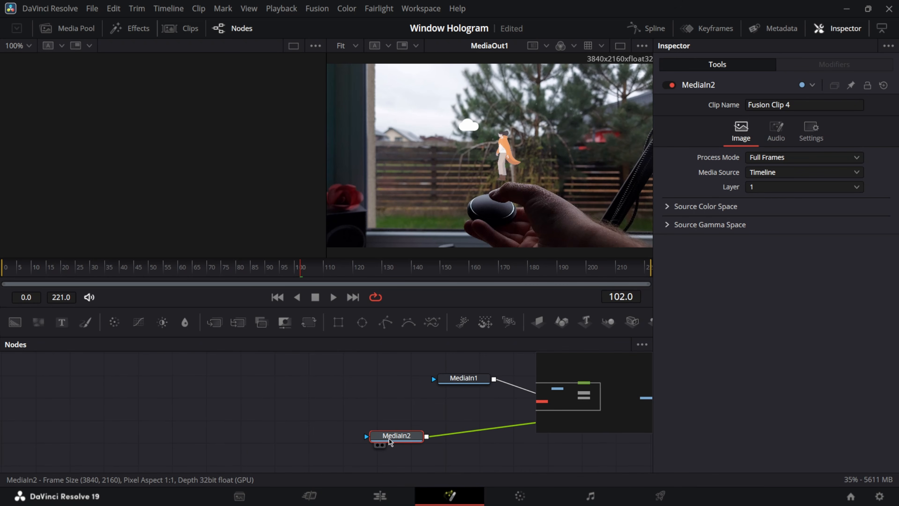
left_click_drag(406, 440, 146, 427)
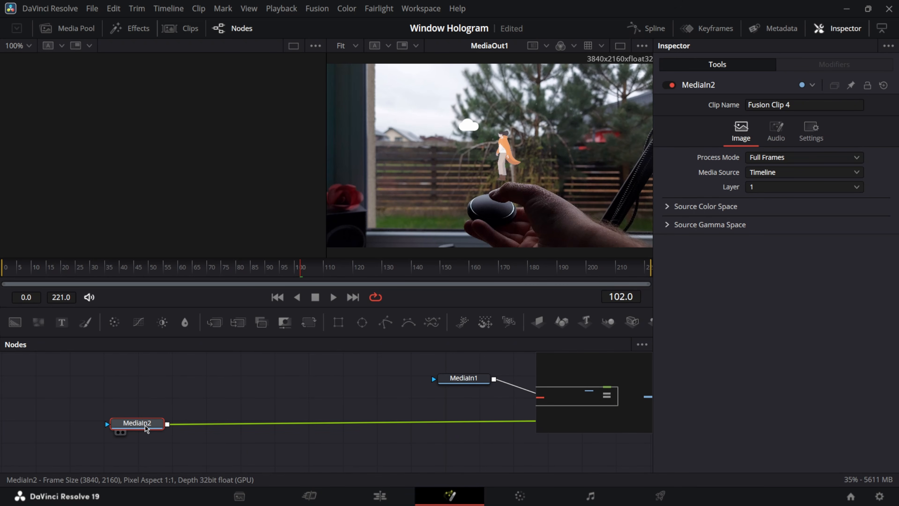
Add a BrightnessContrast node after MediaIn2 using 'bc' and lower its gain to 0.748.
key("shift+space")
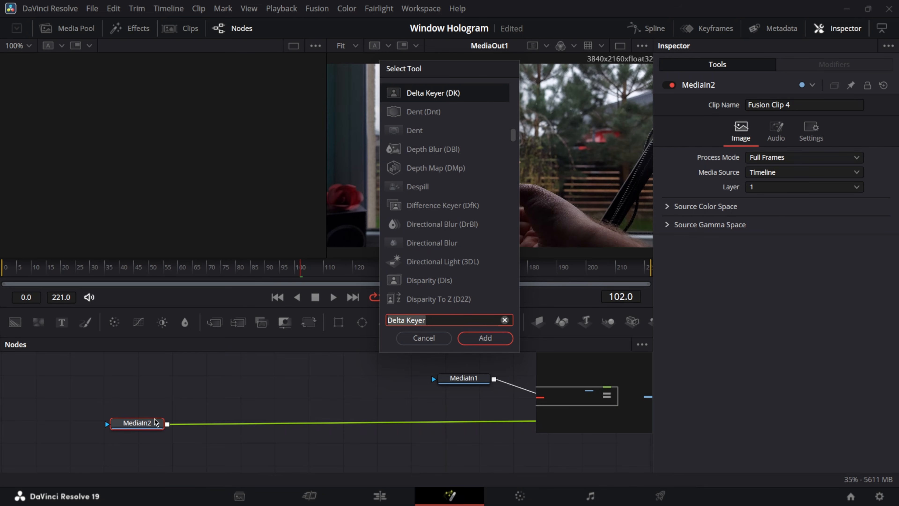
type("bc")
key("Return")
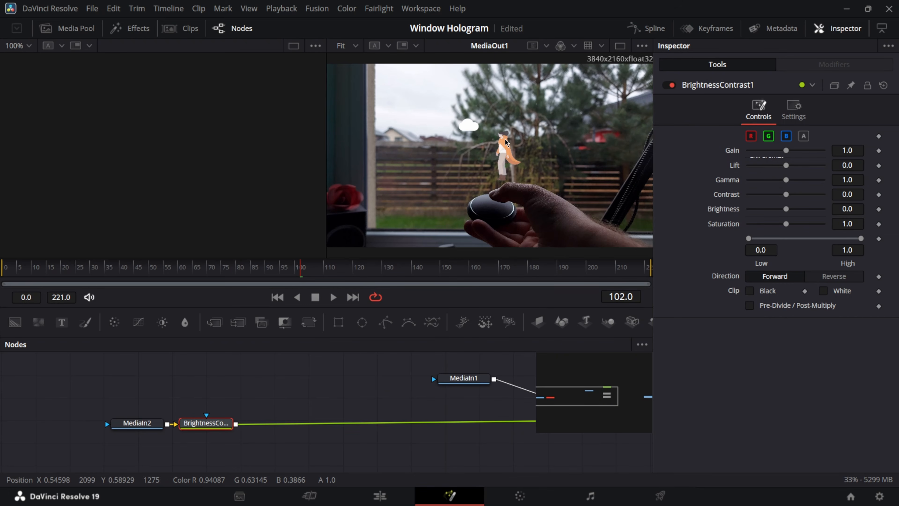
scroll(507, 143, "down", 2)
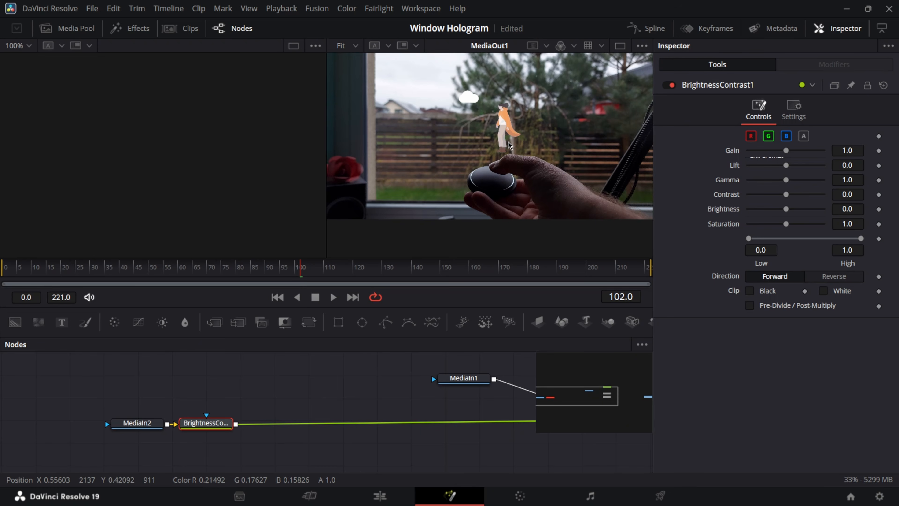
scroll(507, 143, "up", 2)
left_click(94, 272)
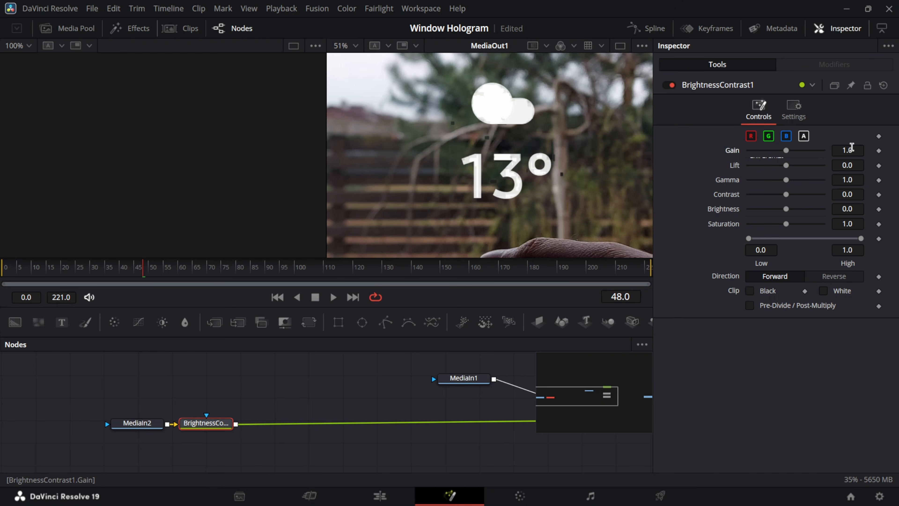
left_click_drag(851, 147, 803, 146)
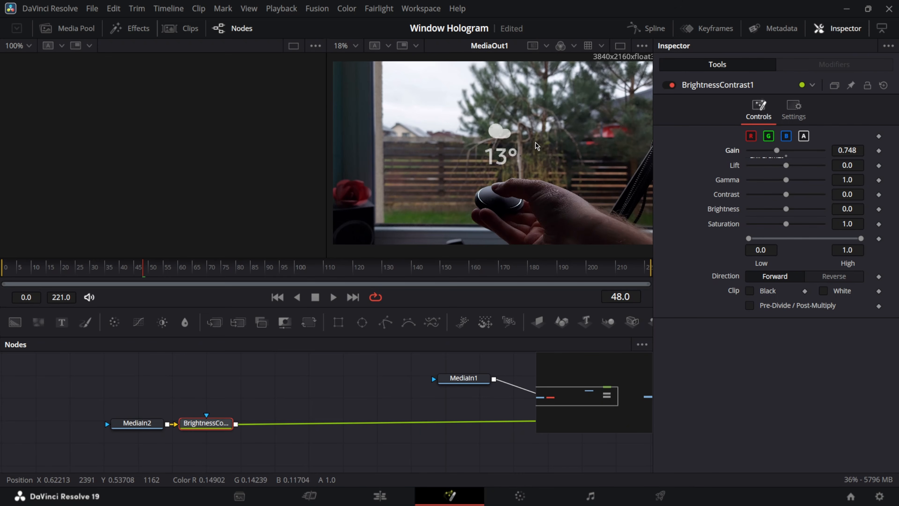
Add a DVE node after BrightnessContrast1 and rotate the hologram 11.4 on X.
key("shift+space")
type("dve")
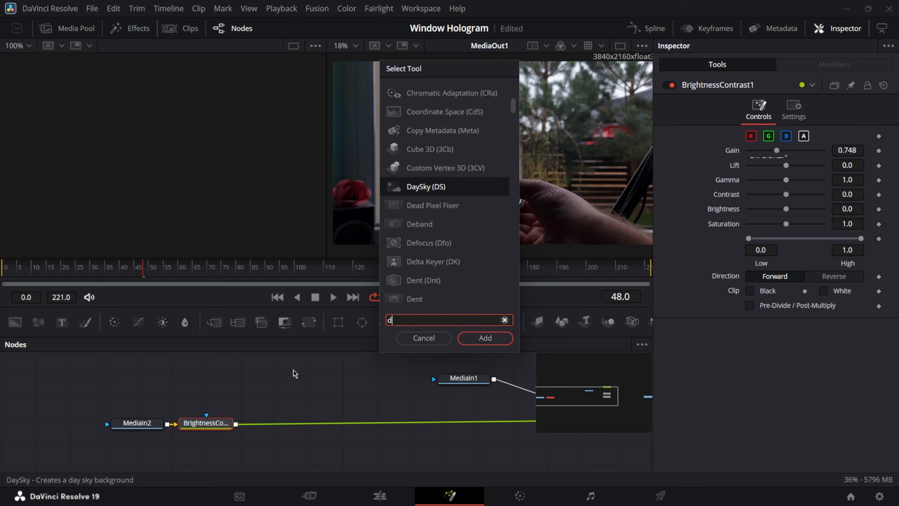
left_click(501, 340)
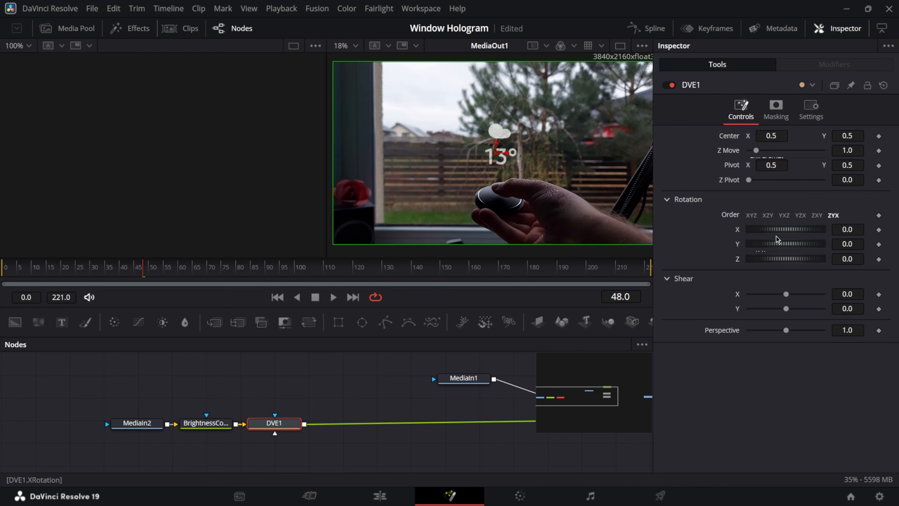
scroll(493, 154, "up", 3)
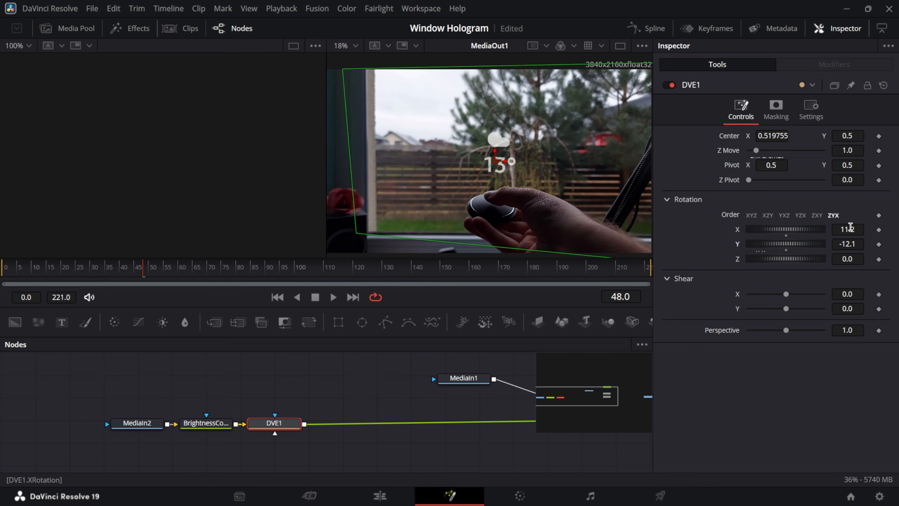
mouse_move(850, 227)
left_mouse_down()
mouse_move(864, 227)
mouse_move(838, 229)
left_mouse_up()
Rotate the DVE -12.1 on Y and check the tilted hologram around frames 138 and 166.
scroll(494, 170, "up", 3)
scroll(528, 170, "down", 3)
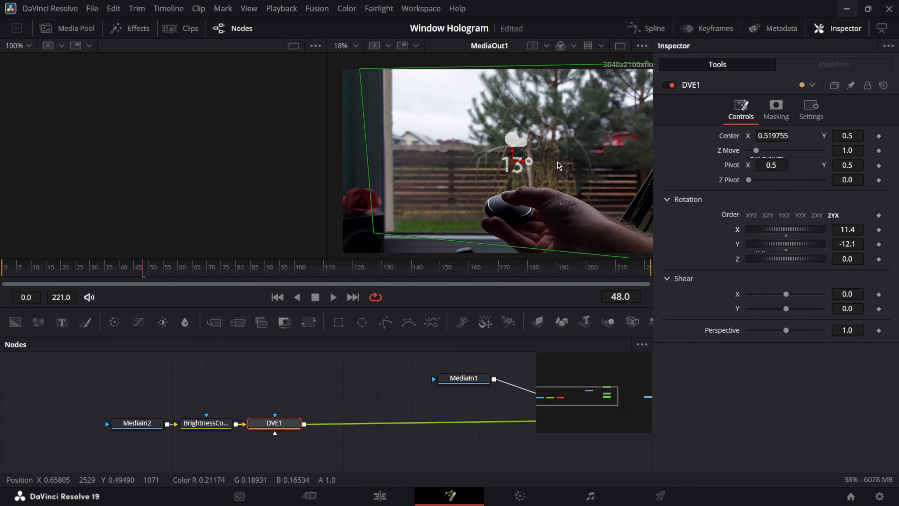
scroll(508, 174, "up", 4)
scroll(507, 174, "down", 3)
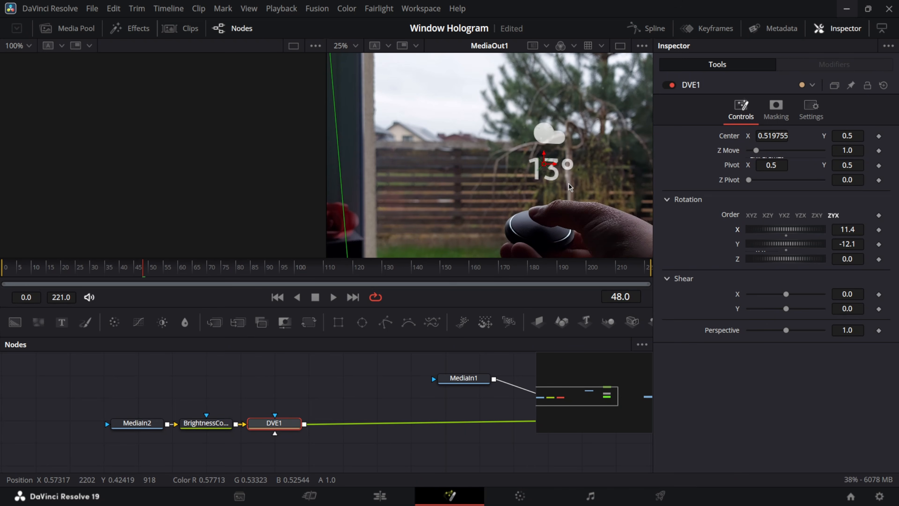
left_click_drag(544, 164, 547, 164)
scroll(549, 170, "down", 1)
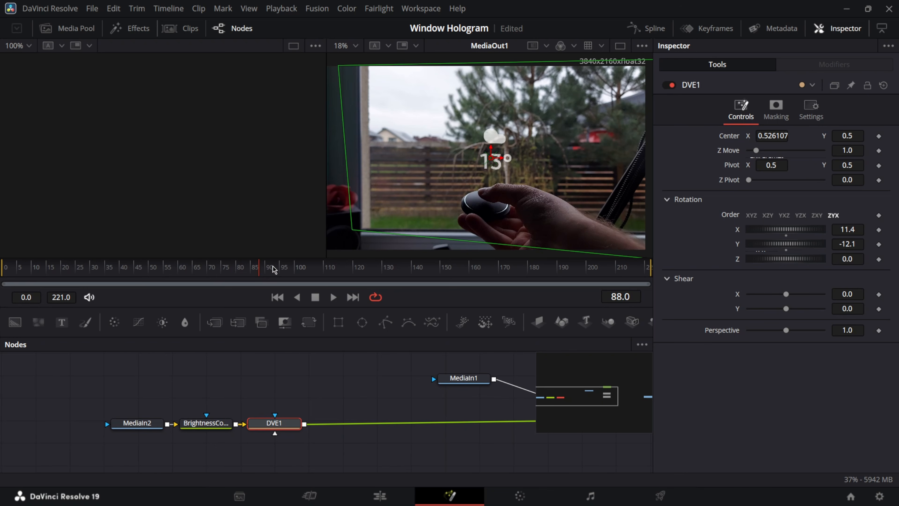
left_click(408, 268)
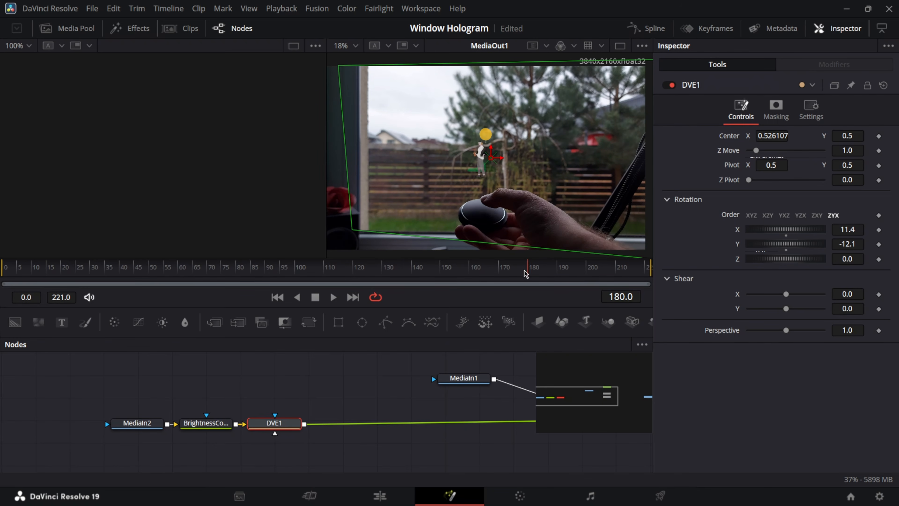
left_click_drag(525, 273, 491, 270)
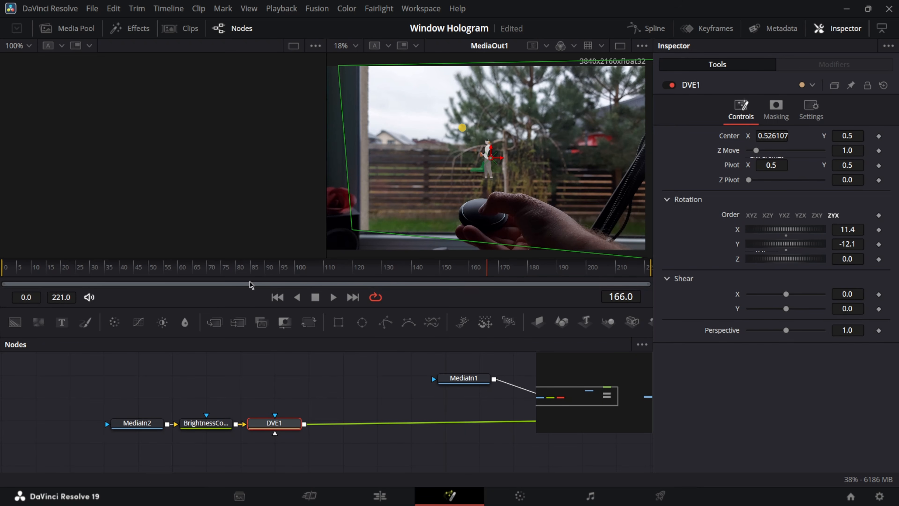
Add a Shadow node after DVE1 and set its shadow colour to cyan #32c6d3.
left_click(248, 267)
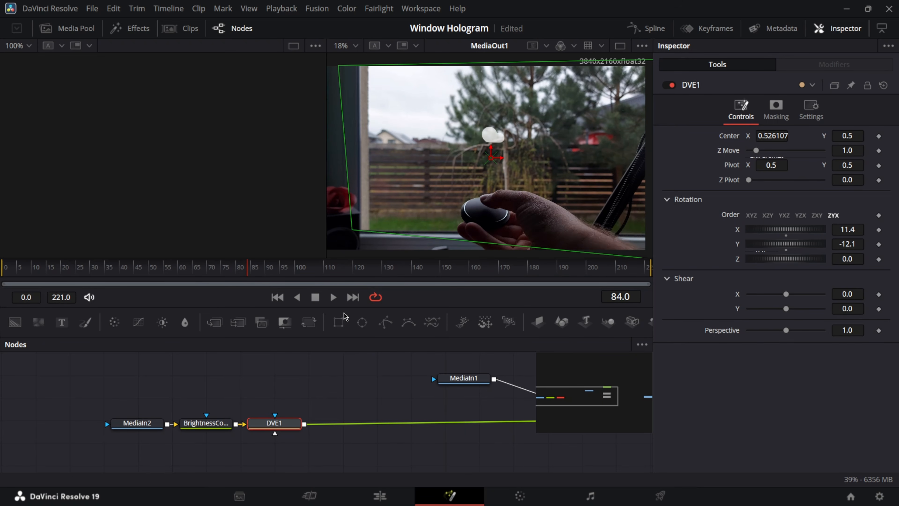
key("shift+space")
type("shadow")
key("Return")
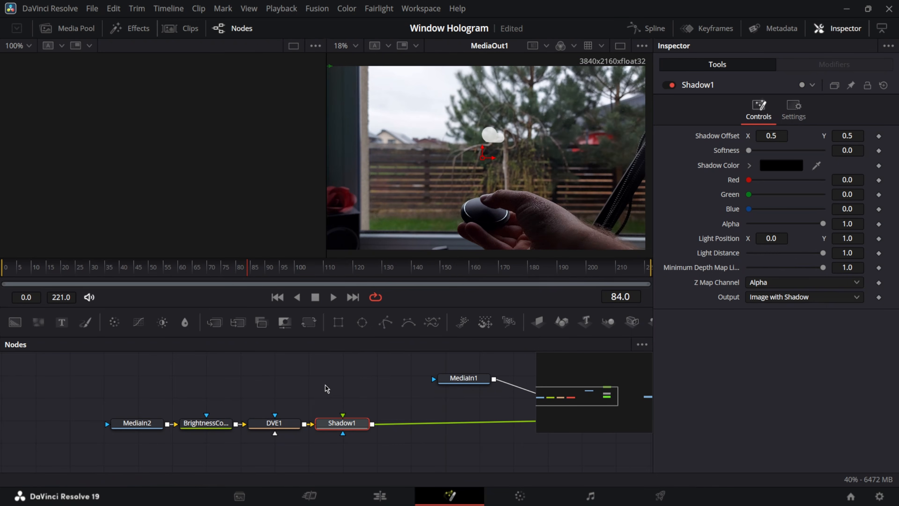
left_click(750, 165)
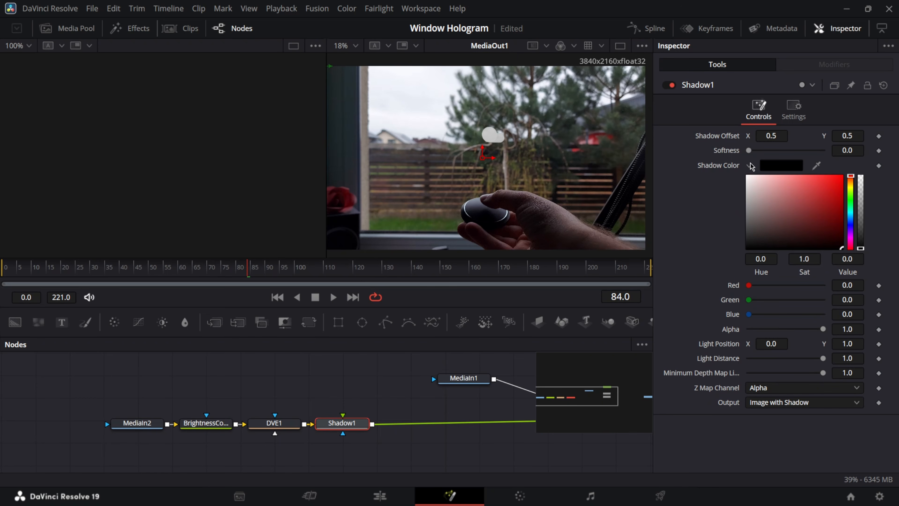
left_click(783, 166)
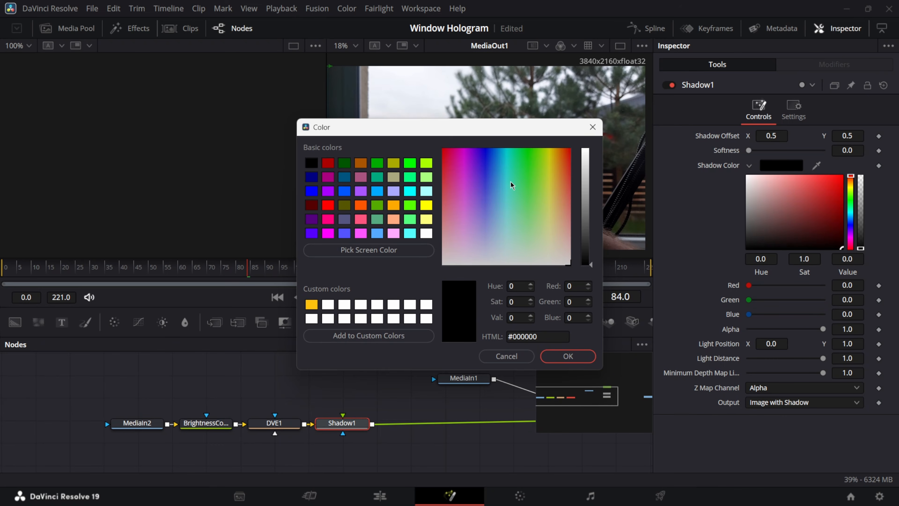
left_click_drag(511, 185, 505, 176)
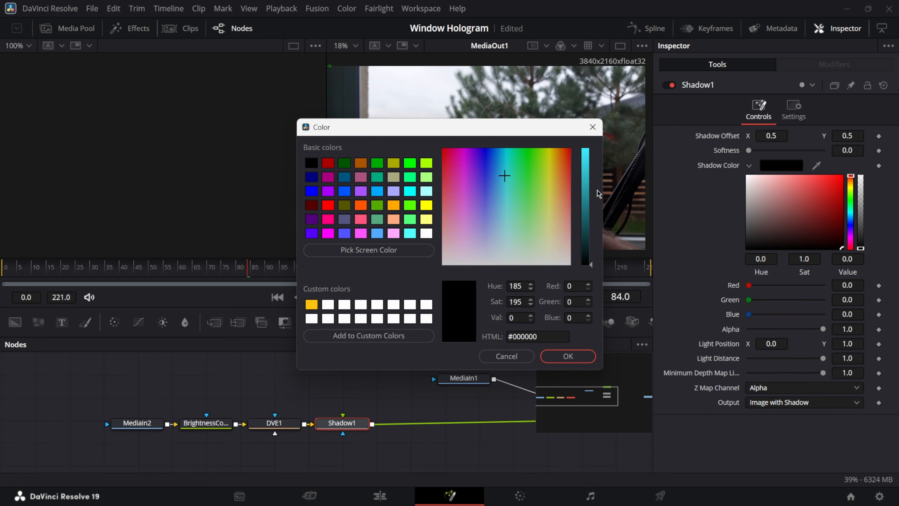
left_click_drag(585, 200, 587, 168)
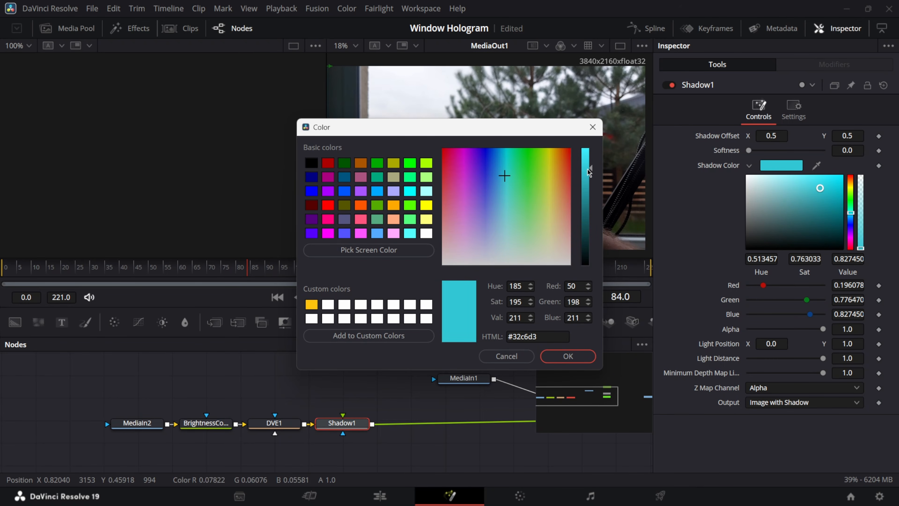
left_click(589, 357)
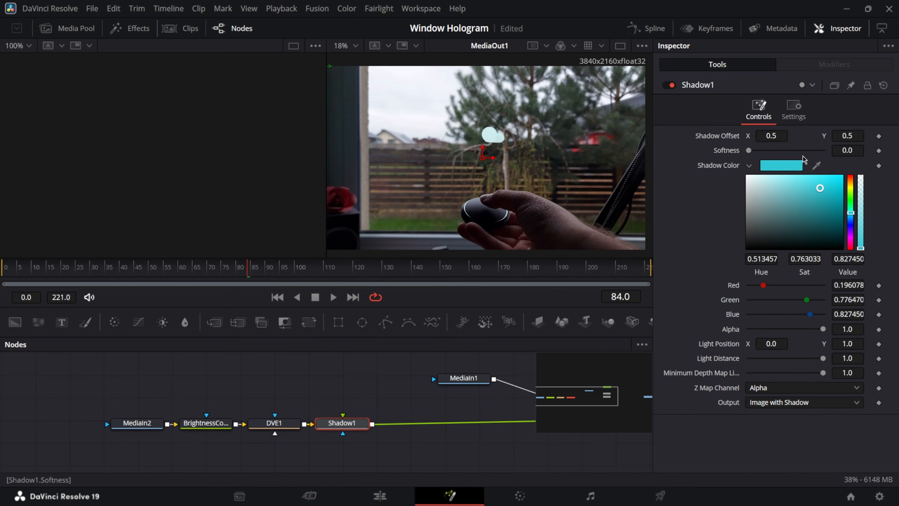
Raise the shadow softness slightly to 0.01278, checking the 13° text at frame 54.
scroll(503, 168, "up", 2)
left_click(160, 268)
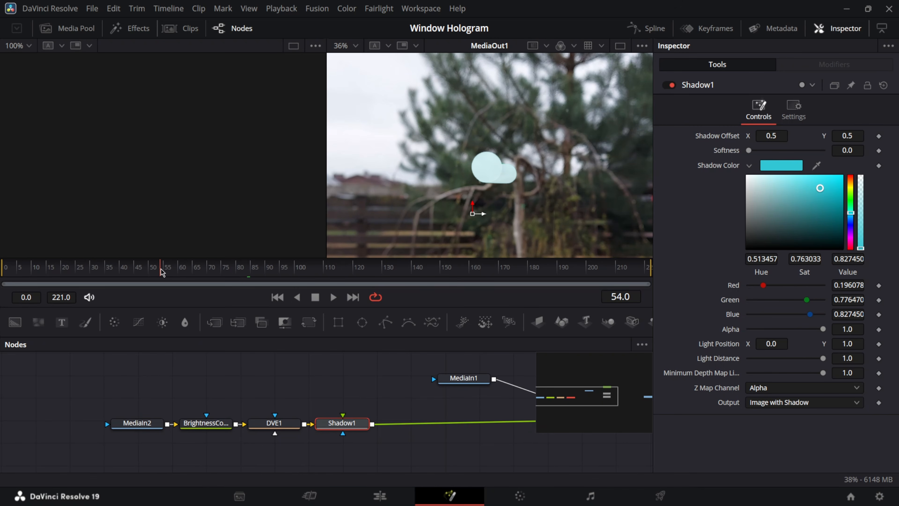
left_click_drag(837, 147, 847, 146)
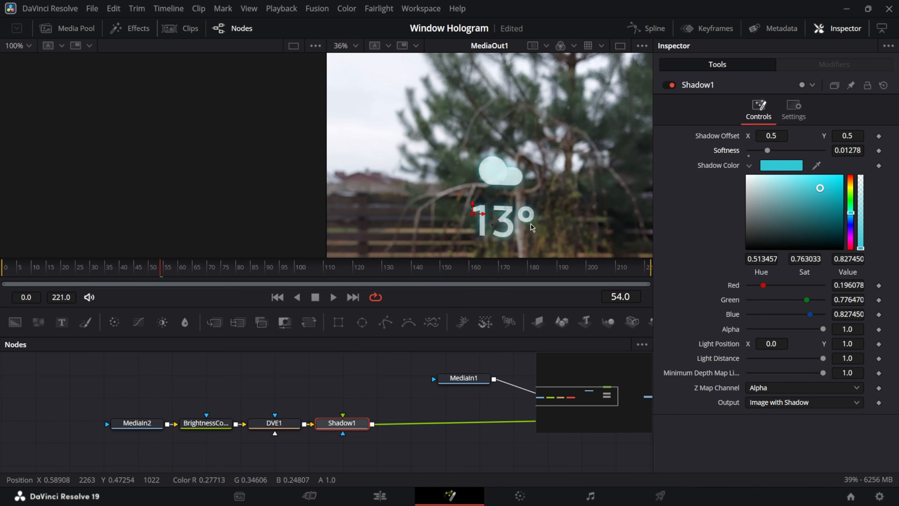
scroll(532, 228, "down", 2)
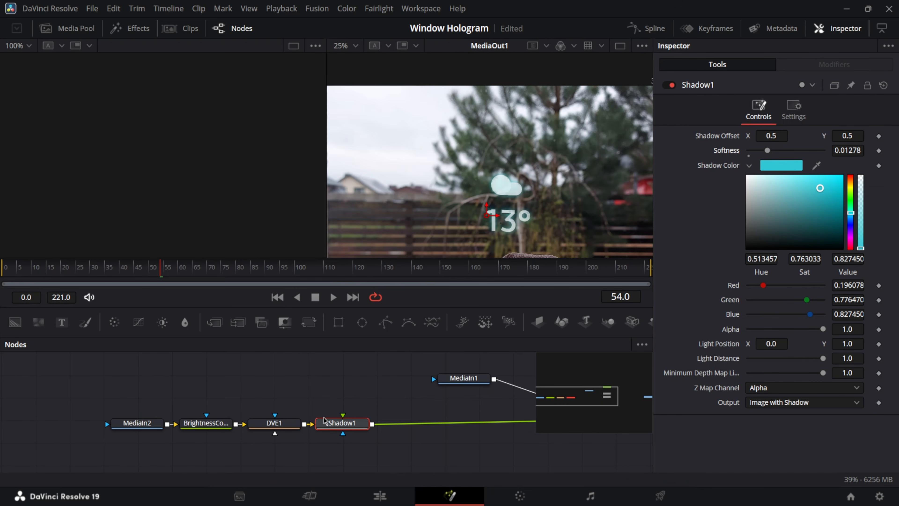
Add a Soft Glow after Shadow1, lower its gain to 1.263, and return to the Edit page.
key("shift+space")
type("soft")
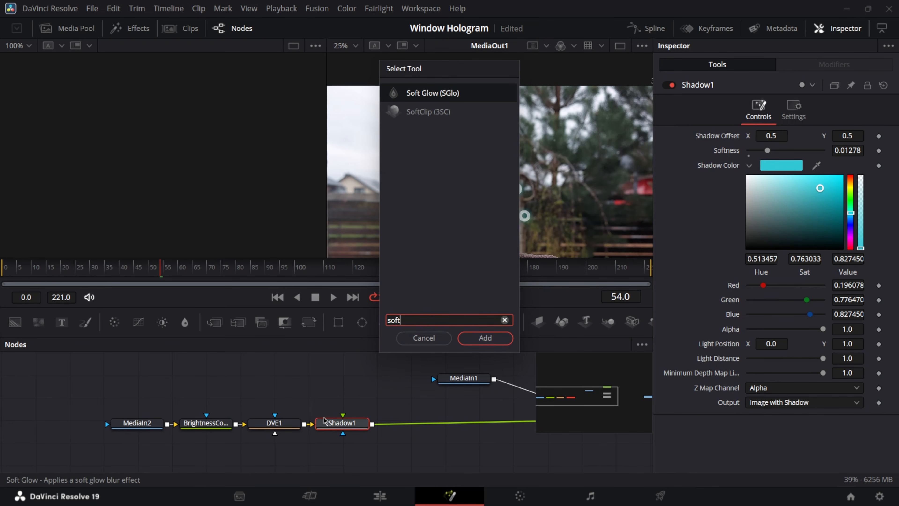
key("Return")
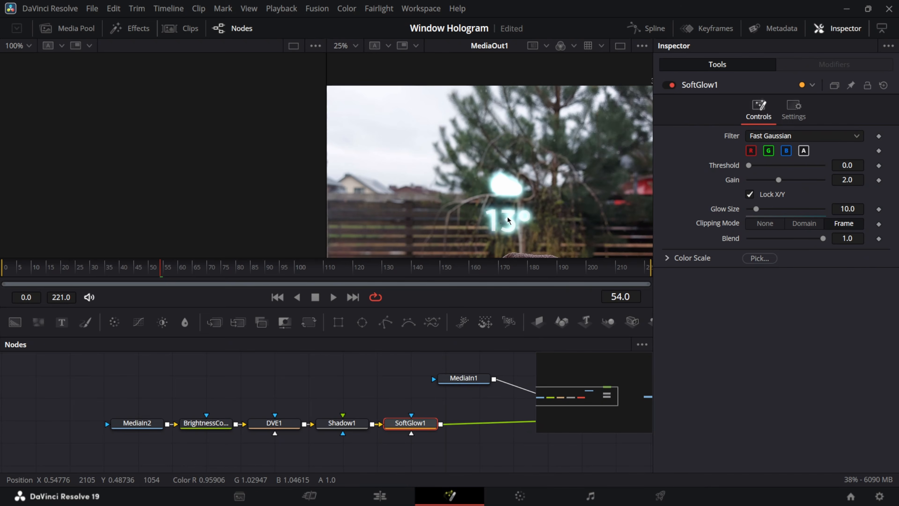
scroll(508, 216, "up", 4)
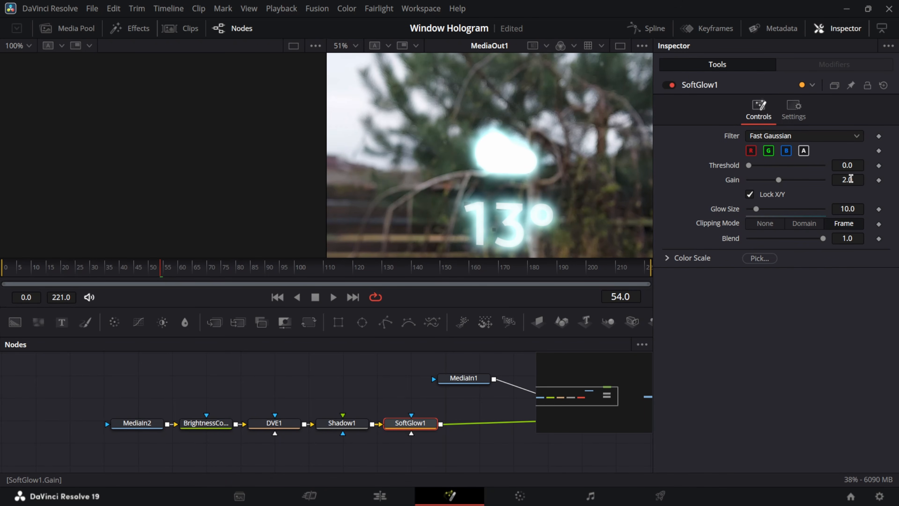
left_click_drag(847, 179, 846, 180)
left_click_drag(845, 179, 844, 180)
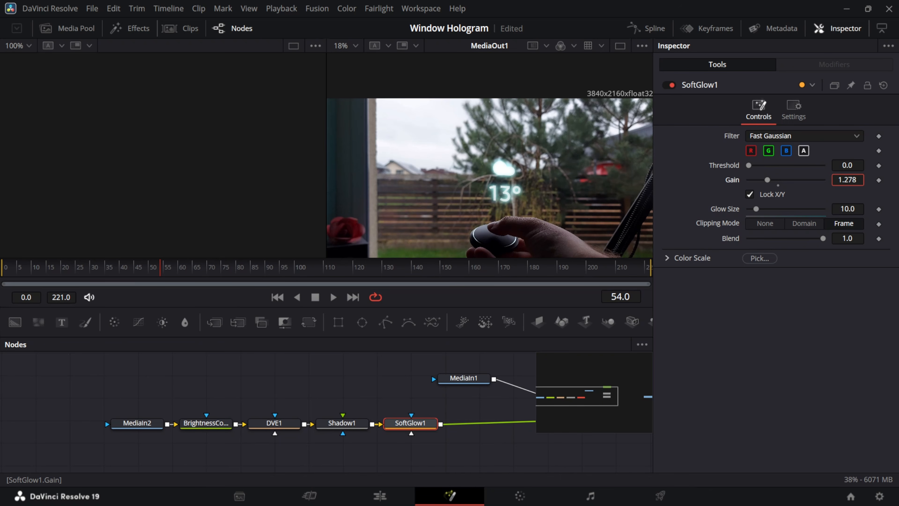
left_click_drag(844, 180, 843, 180)
left_click_drag(633, 203, 628, 199)
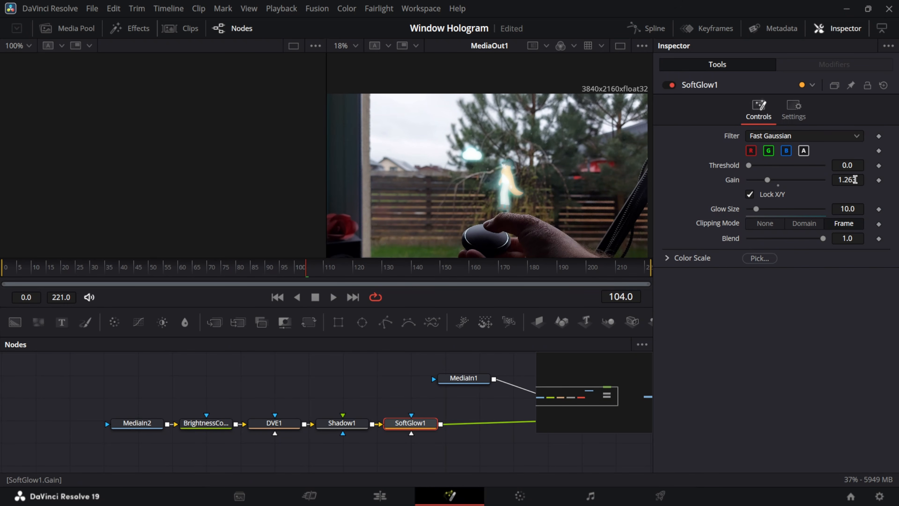
key("shift+4")
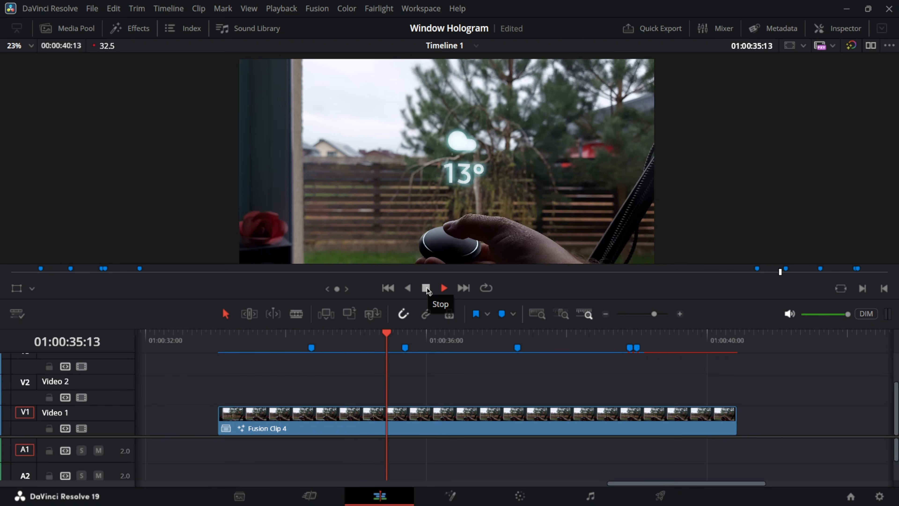
Replay Fusion Clip 4's hologram section twice from 01:00:34, then return to its Fusion composition.
left_click(291, 336)
key("space")
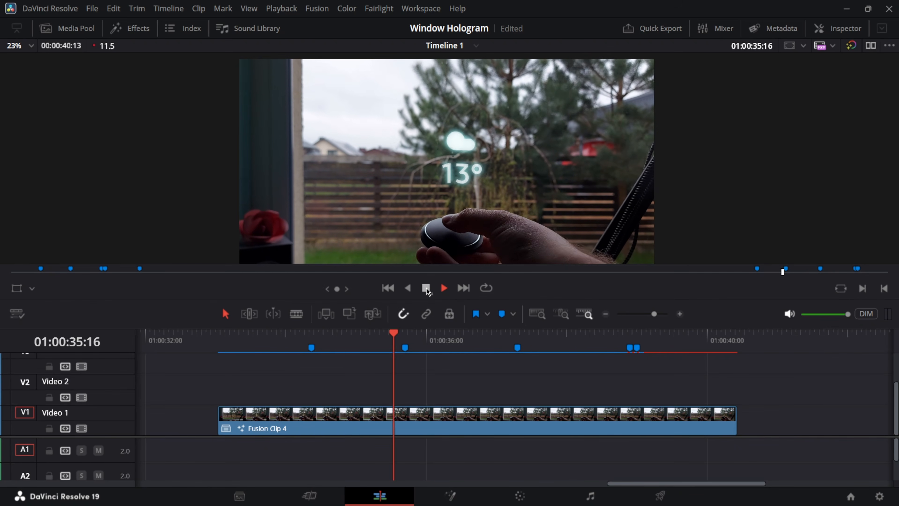
left_click(426, 289)
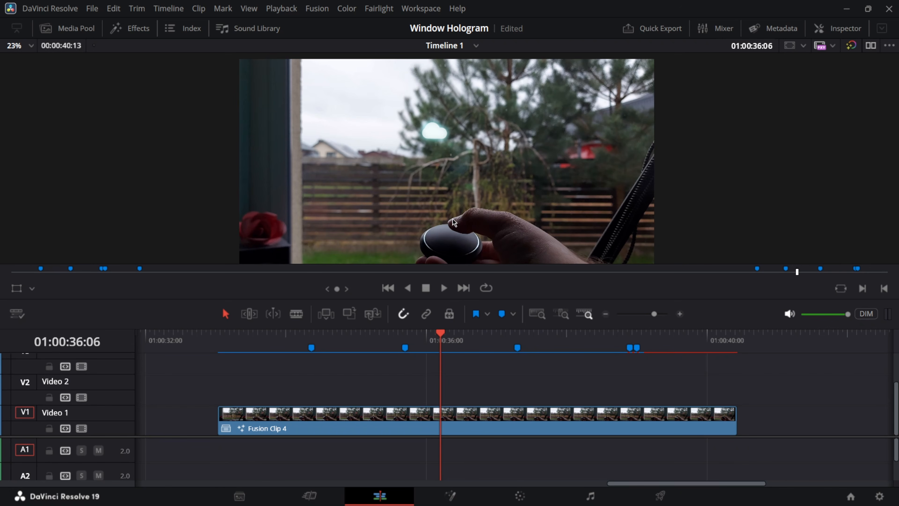
left_click(293, 340)
left_click(444, 290)
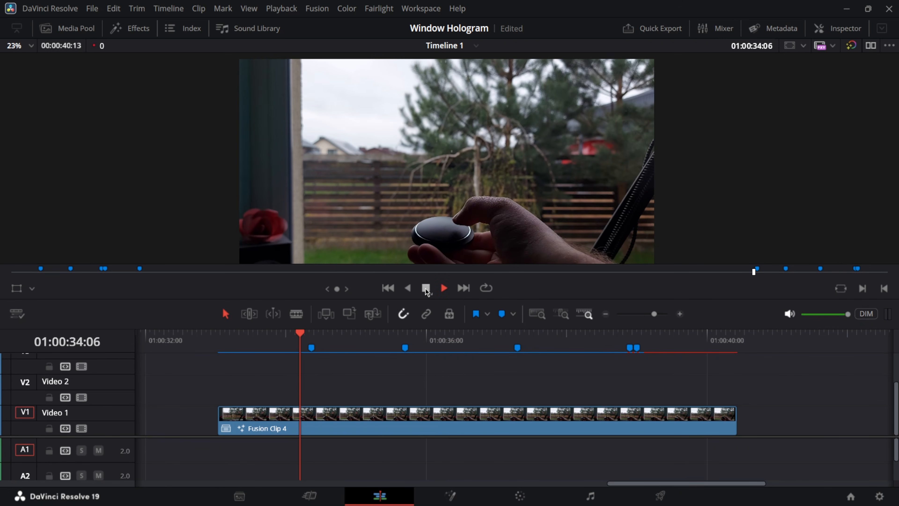
left_click(426, 288)
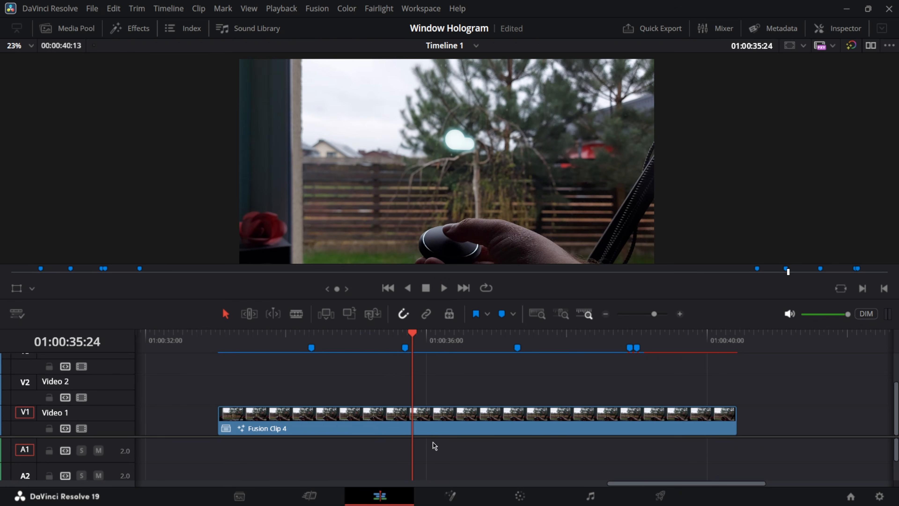
left_click(450, 496)
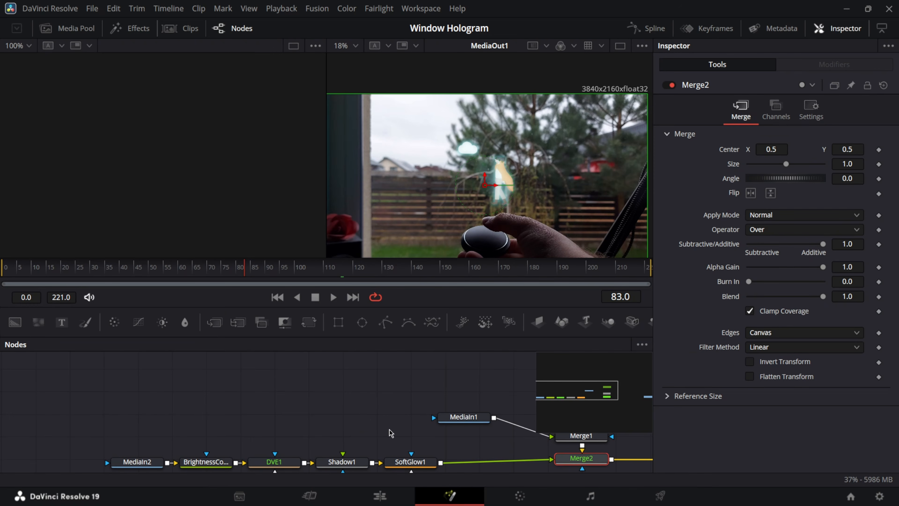
Move MediaIn1 up-left to make room and add a Planar Tracker node after it.
left_click_drag(387, 431, 347, 405)
left_click_drag(426, 394, 378, 388)
key("shift+space")
type("soft")
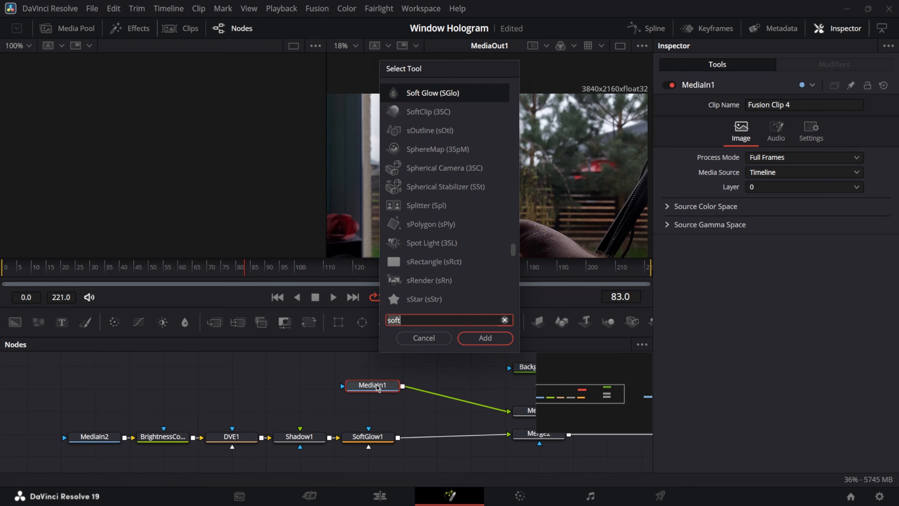
key("BackSpace")
key("BackSpace")
key("BackSpace")
key("BackSpace")
type("plan")
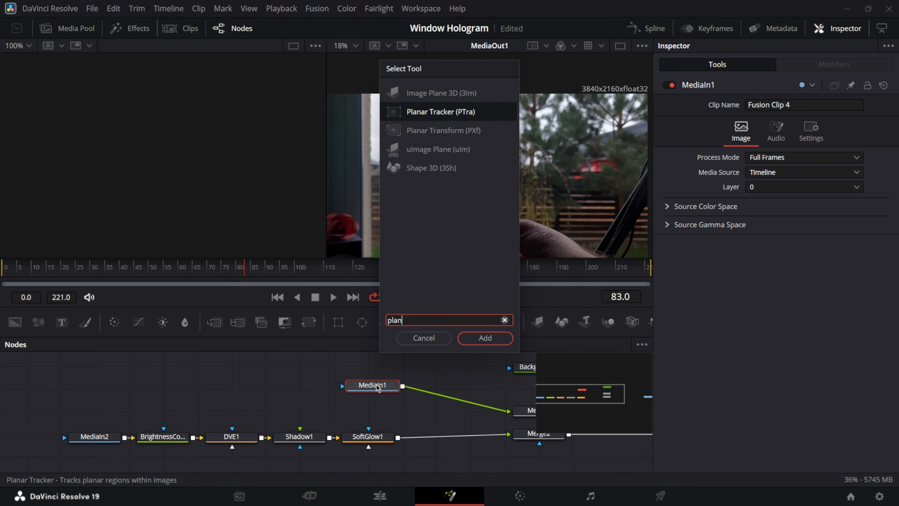
key("Return")
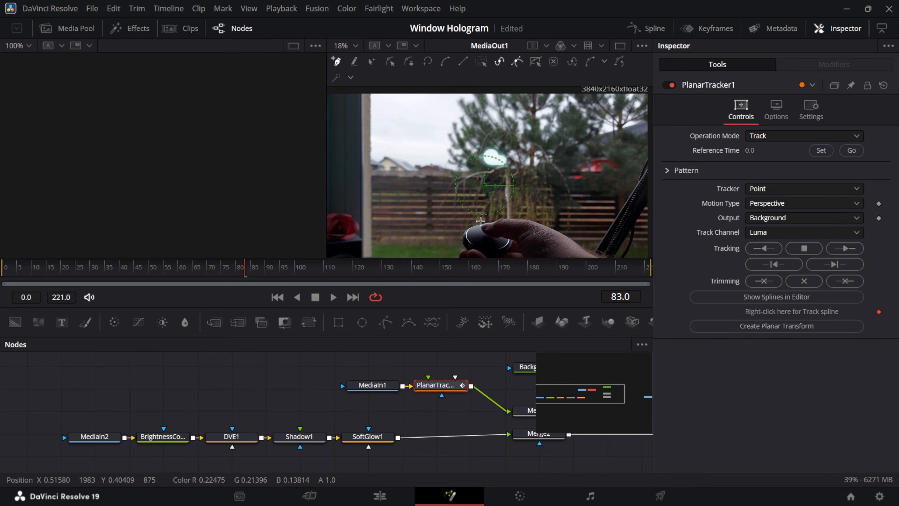
Draw a closed polyline outline around the handheld button in the viewer.
scroll(479, 228, "up", 2)
scroll(479, 228, "down", 2)
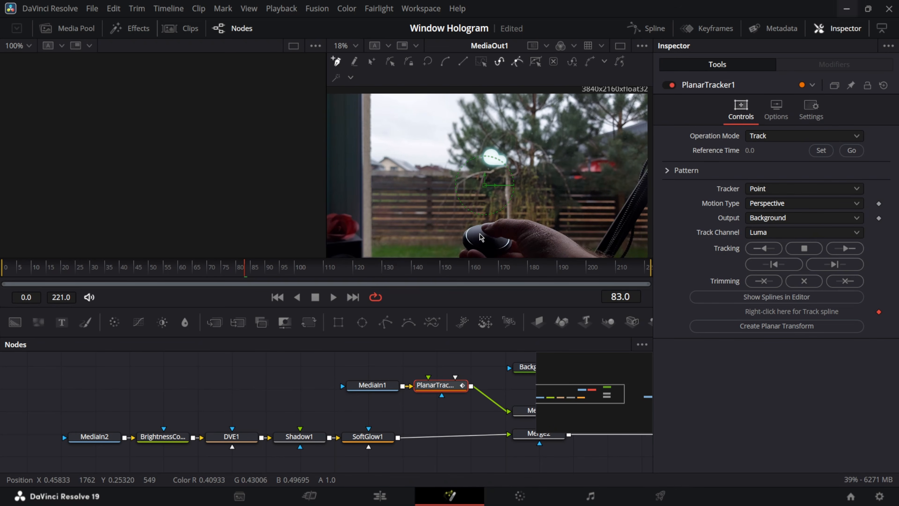
scroll(477, 227, "up", 2)
left_click(451, 223)
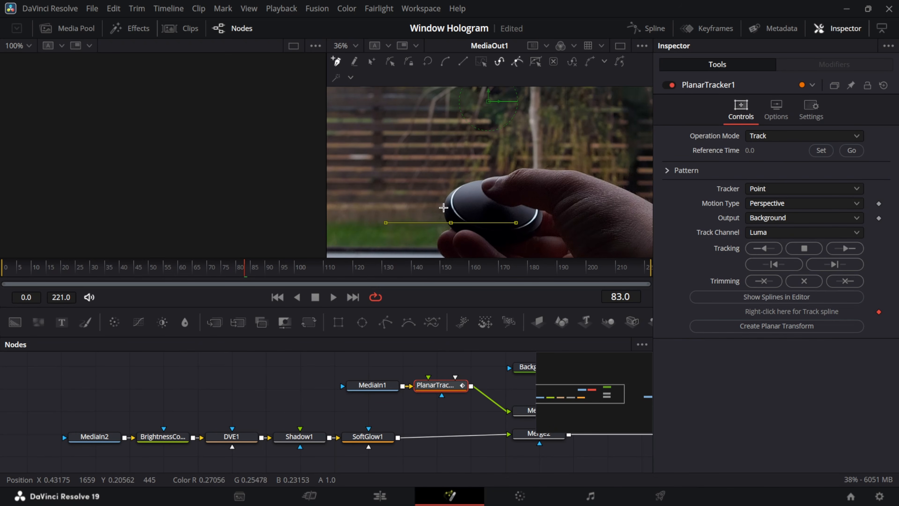
left_click(448, 200)
left_click(473, 184)
left_click(475, 194)
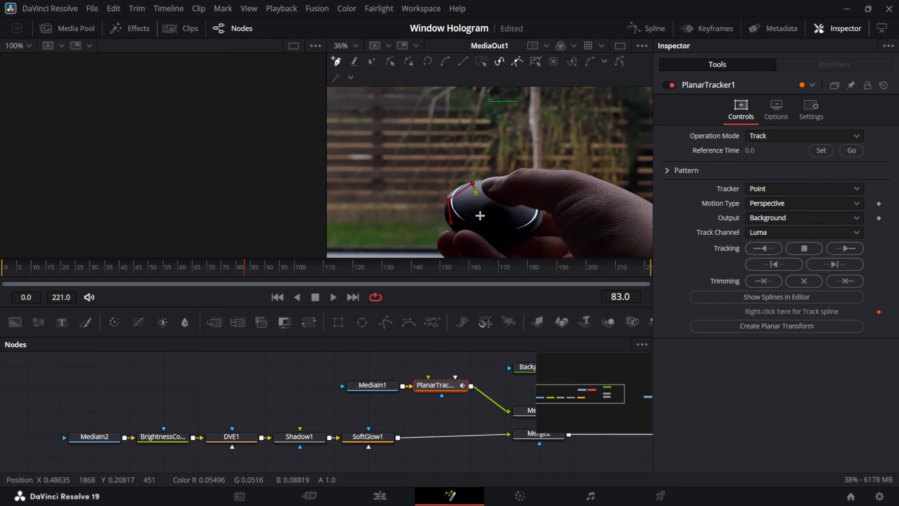
left_click(480, 216)
left_click(451, 223)
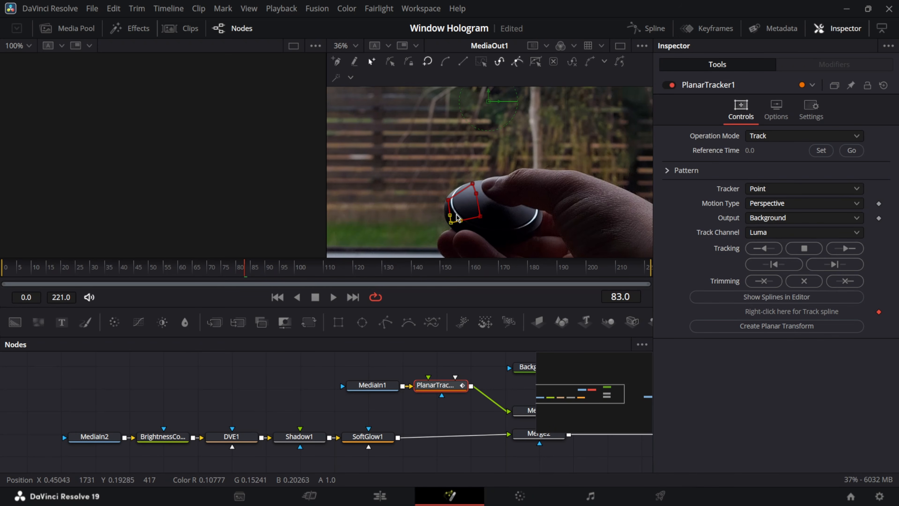
Use Translation motion with frame 11 as reference, and track the button forward to frame 218.
left_click(821, 150)
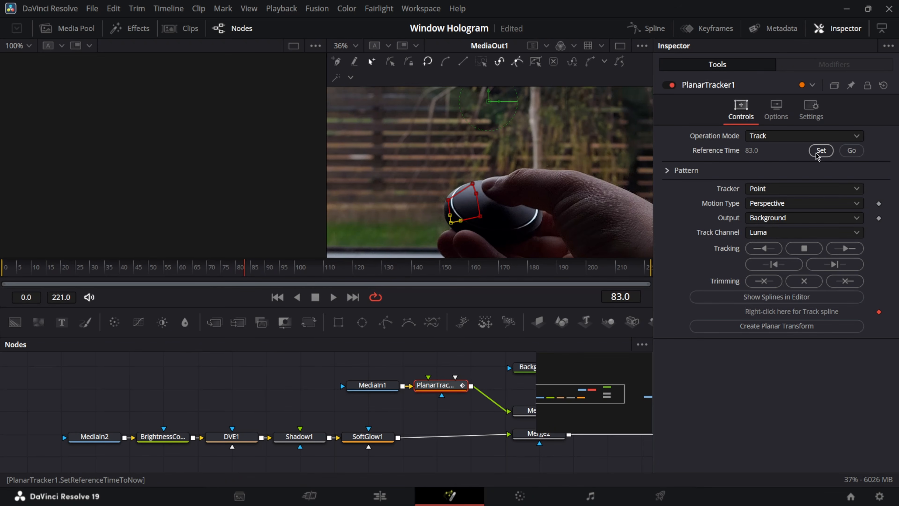
left_click(768, 205)
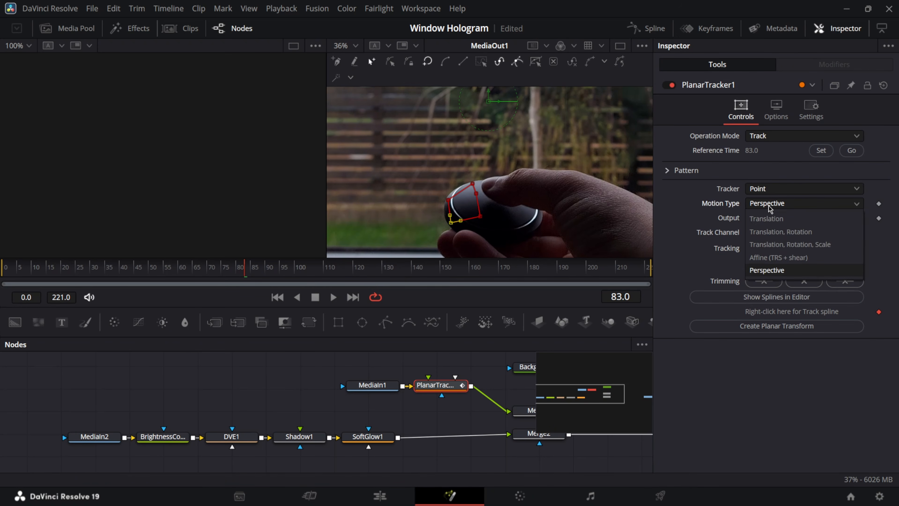
left_click(776, 219)
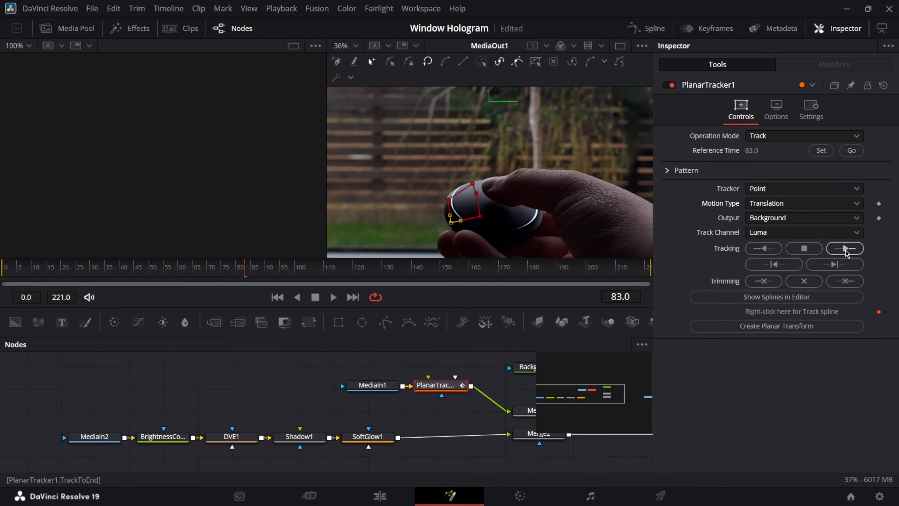
left_click(38, 275)
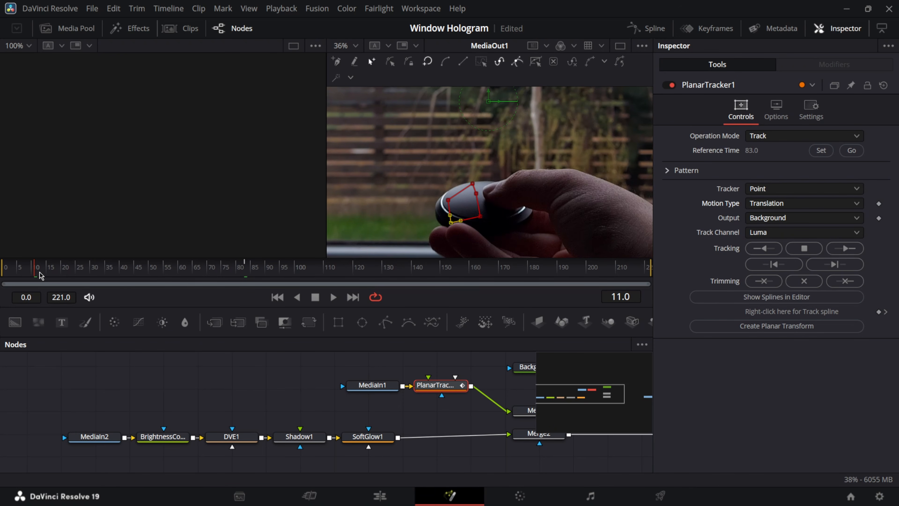
left_click(821, 150)
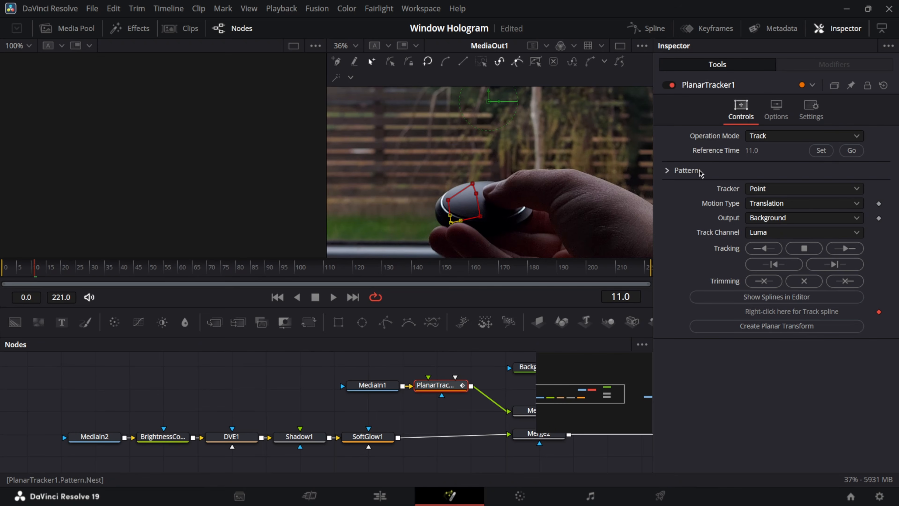
left_click(846, 248)
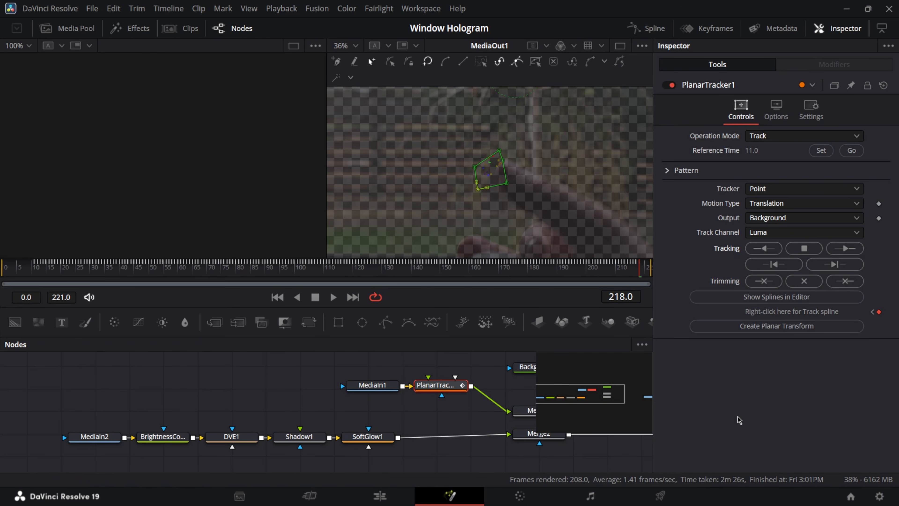
Create PlanarTransform1 from the track, insert it between SoftGlow1 and Merge2, and scrub to verify.
left_click(766, 329)
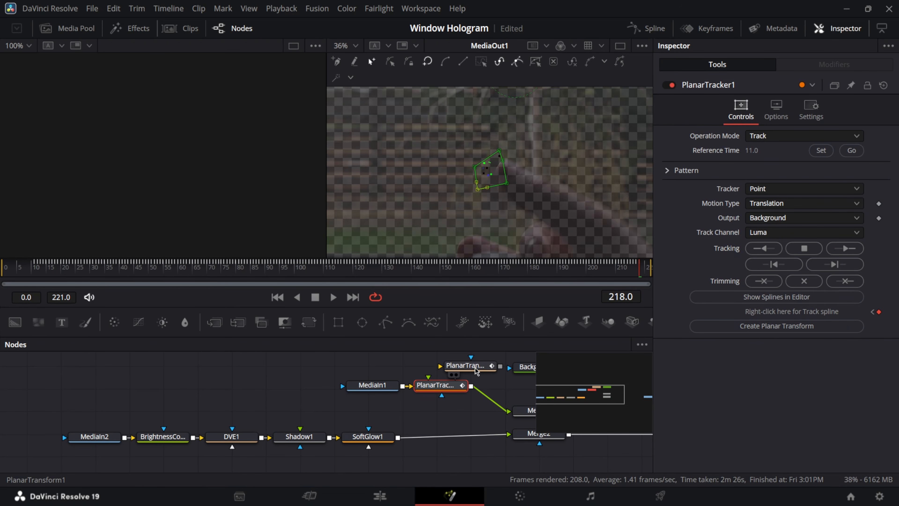
left_click_drag(475, 369, 461, 439)
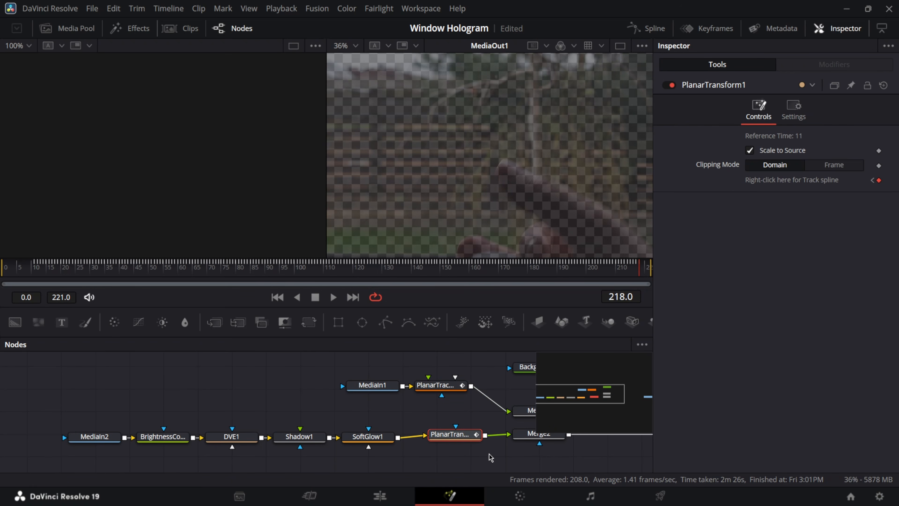
left_click(356, 269)
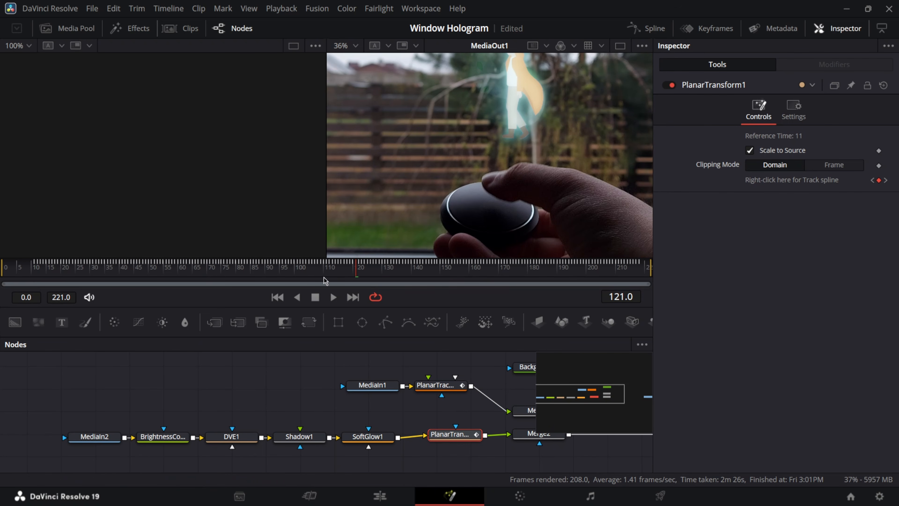
scroll(500, 161, "down", 2)
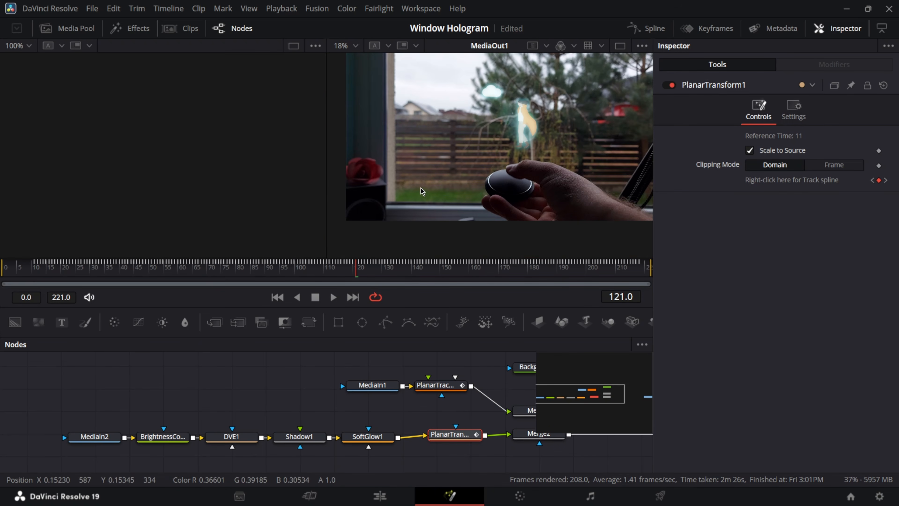
left_click_drag(499, 158, 485, 185)
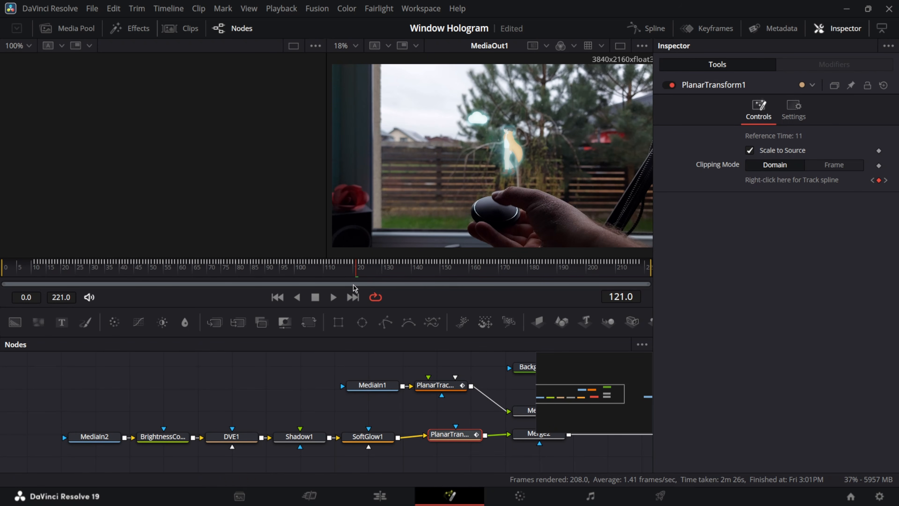
left_click_drag(361, 276, 454, 276)
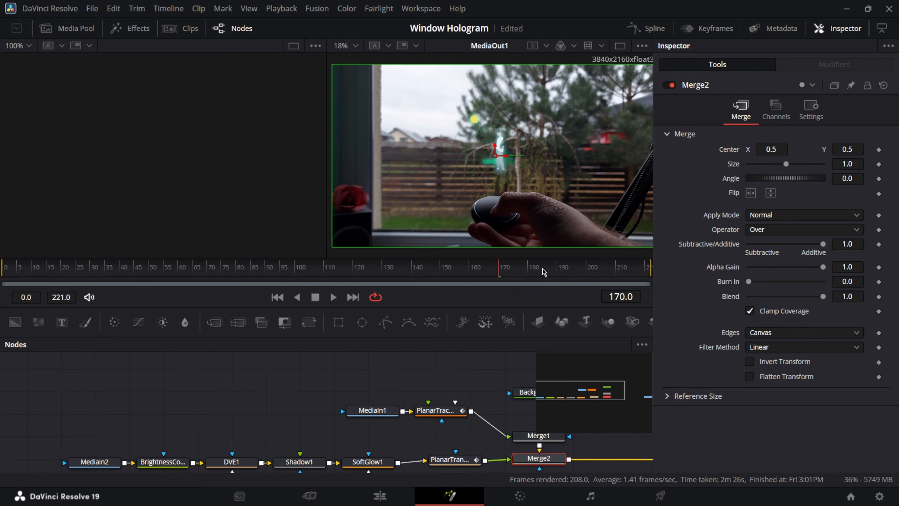
At frame 184, nudge Merge2's Center X to 0.498697, then return to the Edit page.
left_click(538, 273)
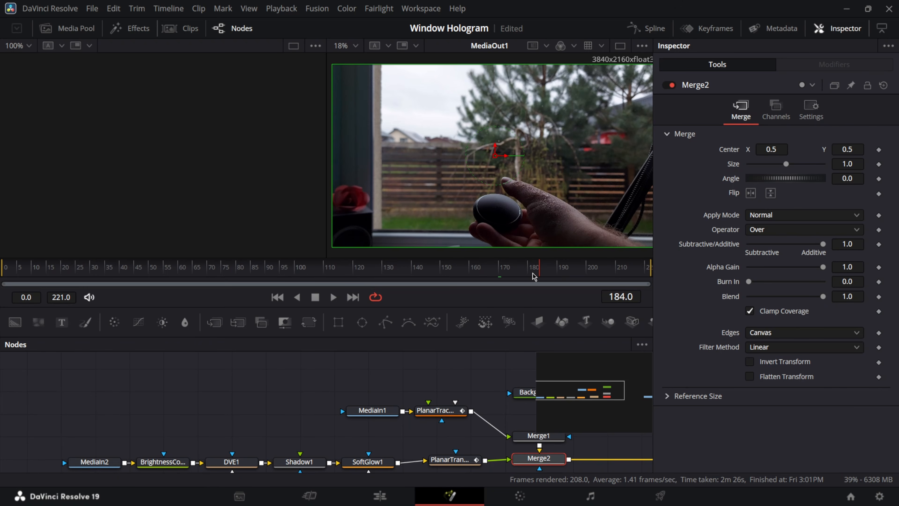
key("Left")
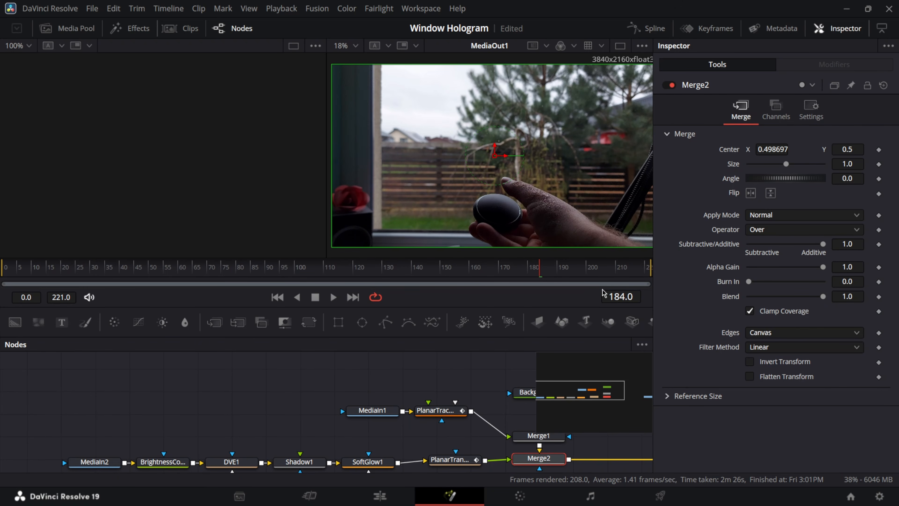
key("shift+4")
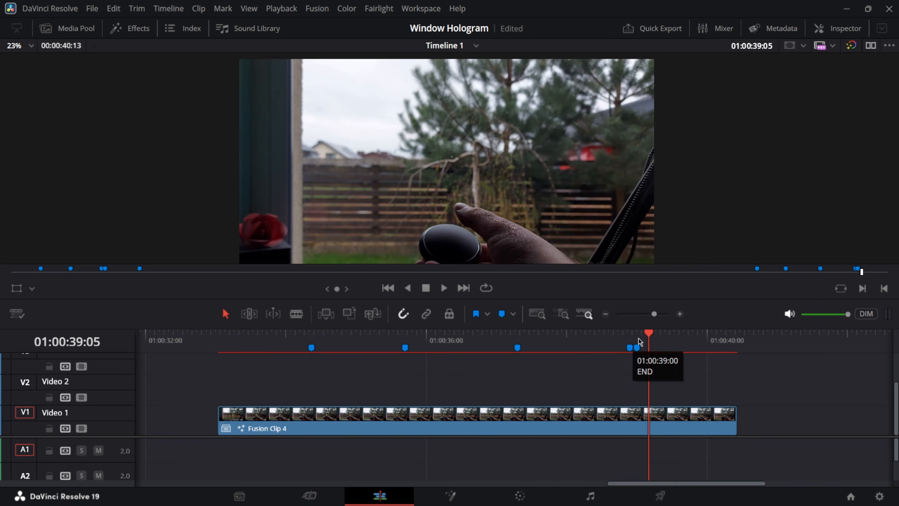
Review the tracked hologram from the timeline markers, then marquee-select the five audio clips on A1/A2.
left_click(630, 347)
left_click(451, 495)
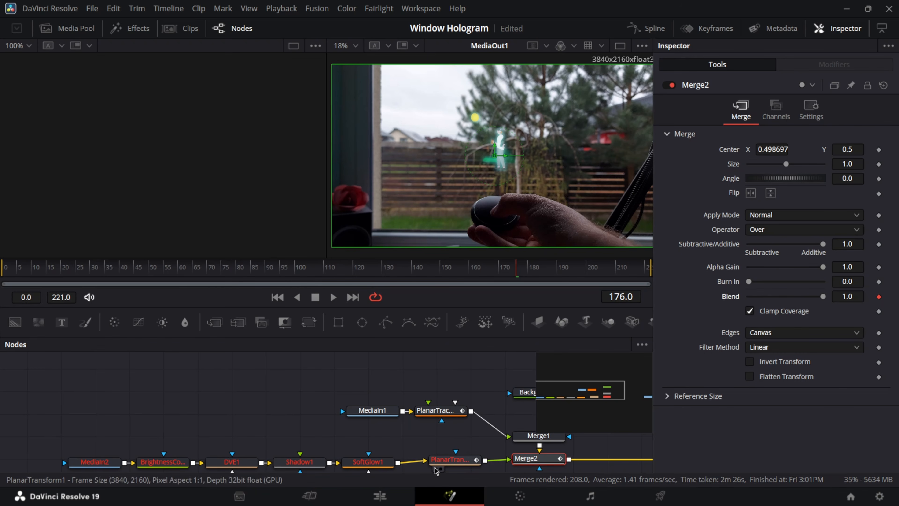
key("shift+4")
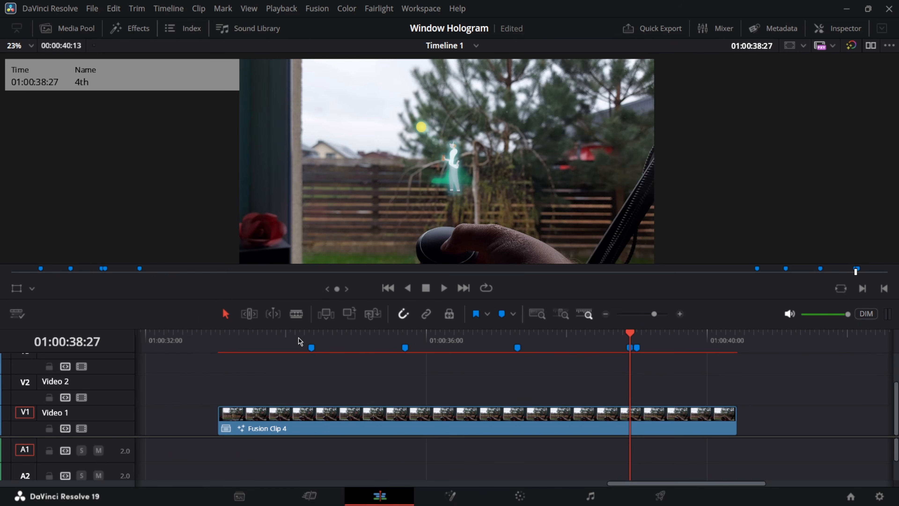
left_click(637, 334)
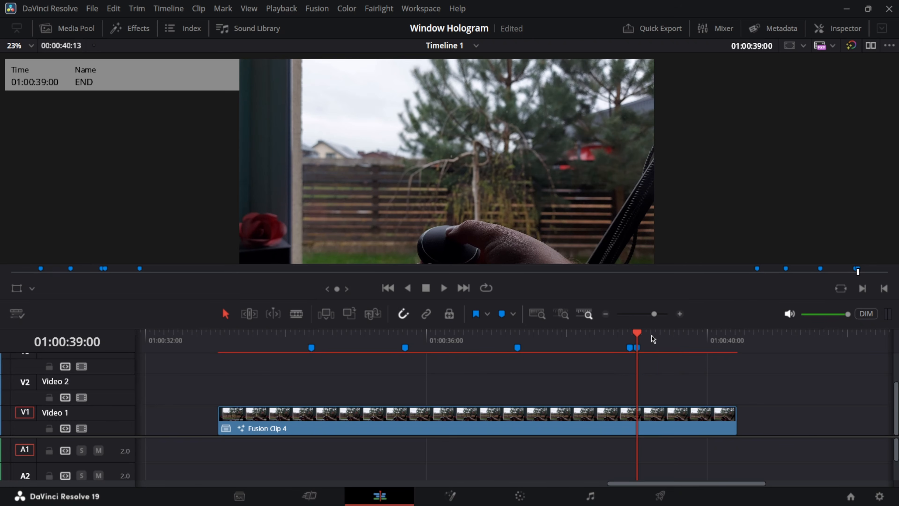
left_click(453, 495)
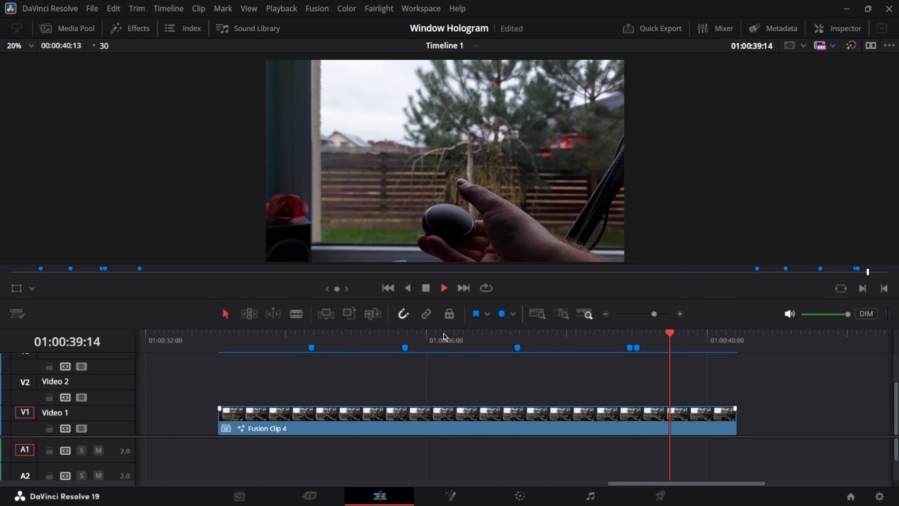
left_click(444, 288)
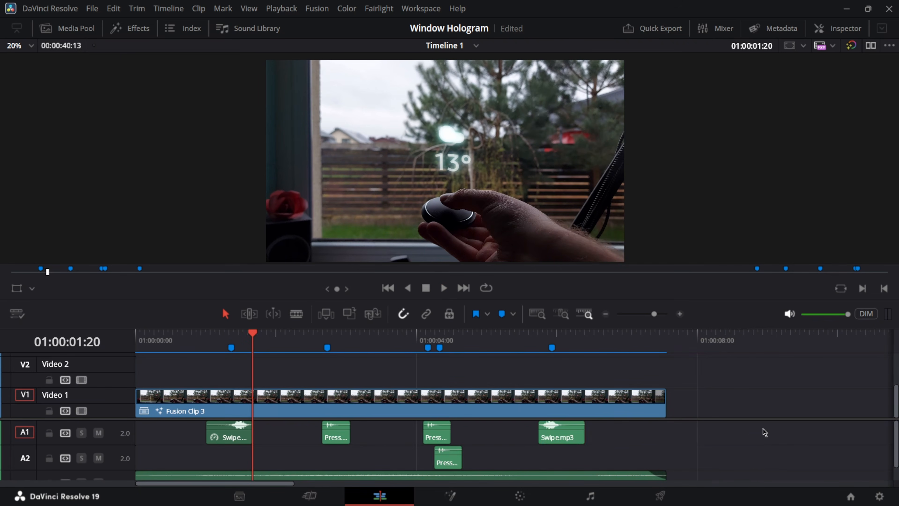
left_click_drag(763, 429, 201, 459)
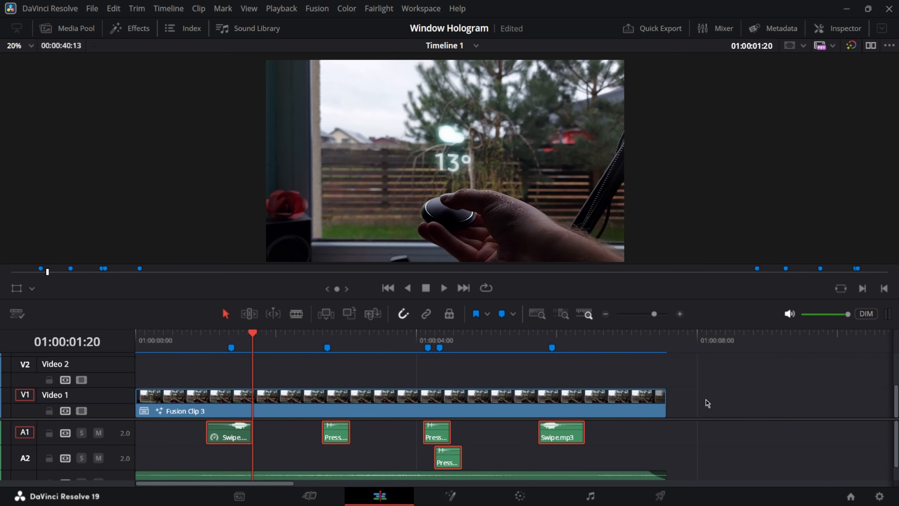